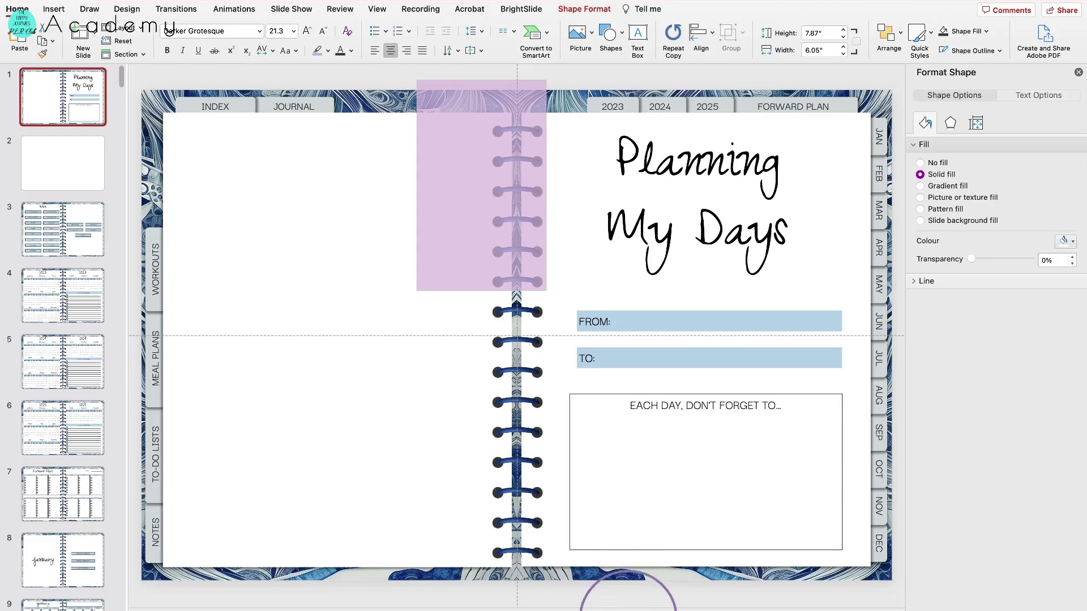
Copy the spiral binding ring group from the cover on slide 1 and paste it onto blank slide 2.
{"action": "left_click", "coordinate": [408, 504]}
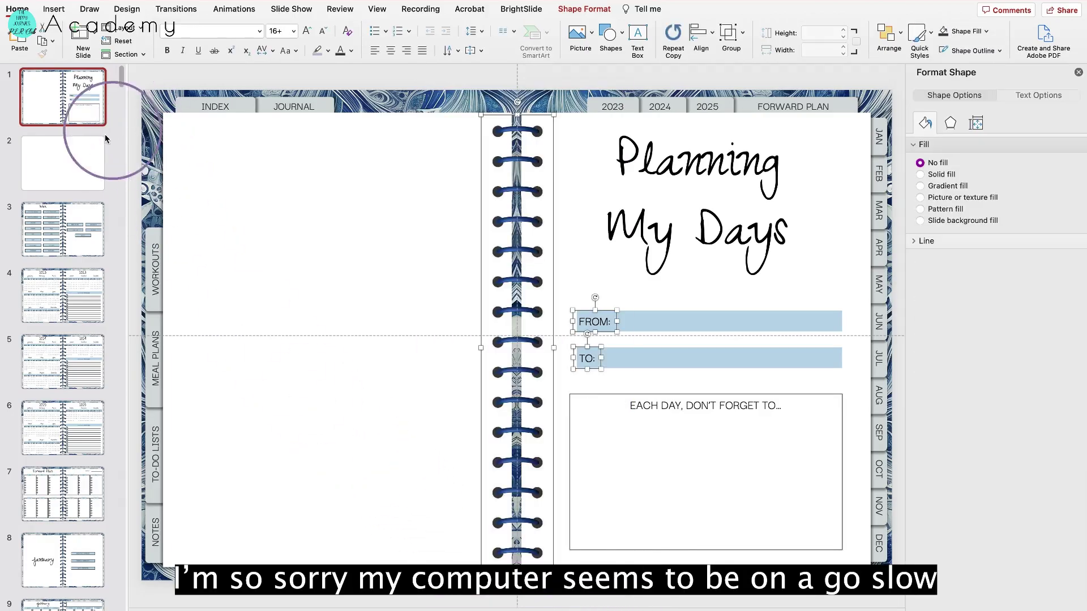
{"action": "left_click", "coordinate": [90, 164]}
{"action": "key", "text": "super+v"}
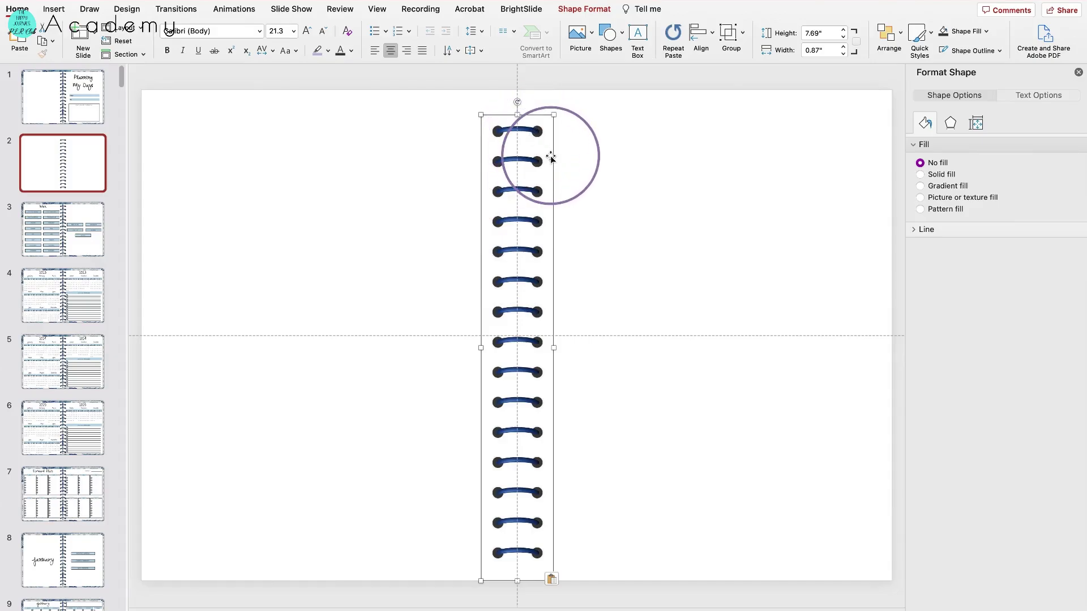
Ungroup the pasted spiral binding into individual rings.
{"action": "left_click", "coordinate": [591, 9]}
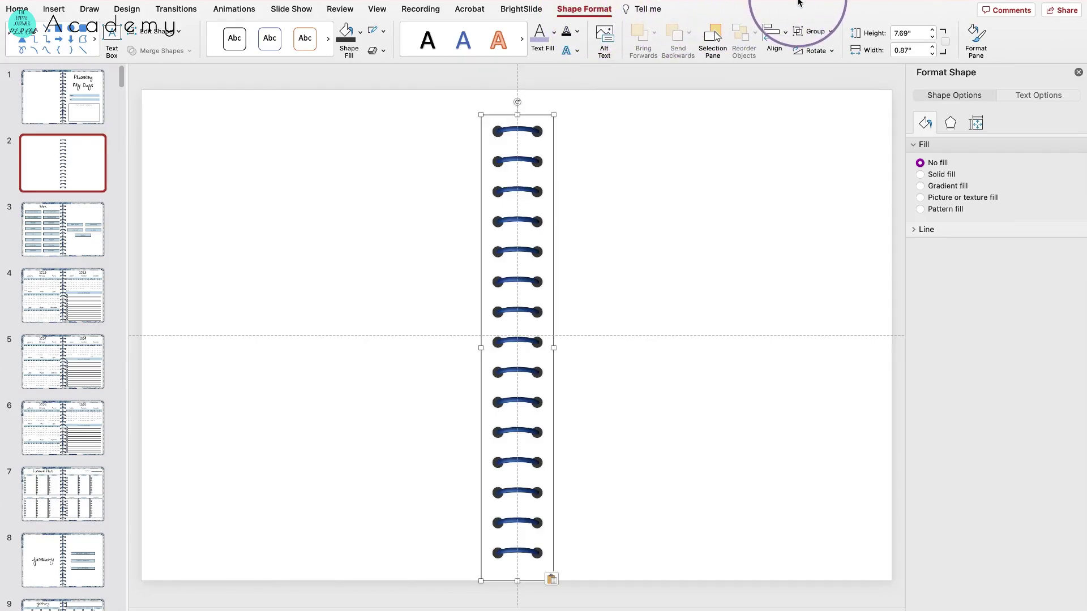
{"action": "left_click", "coordinate": [816, 32]}
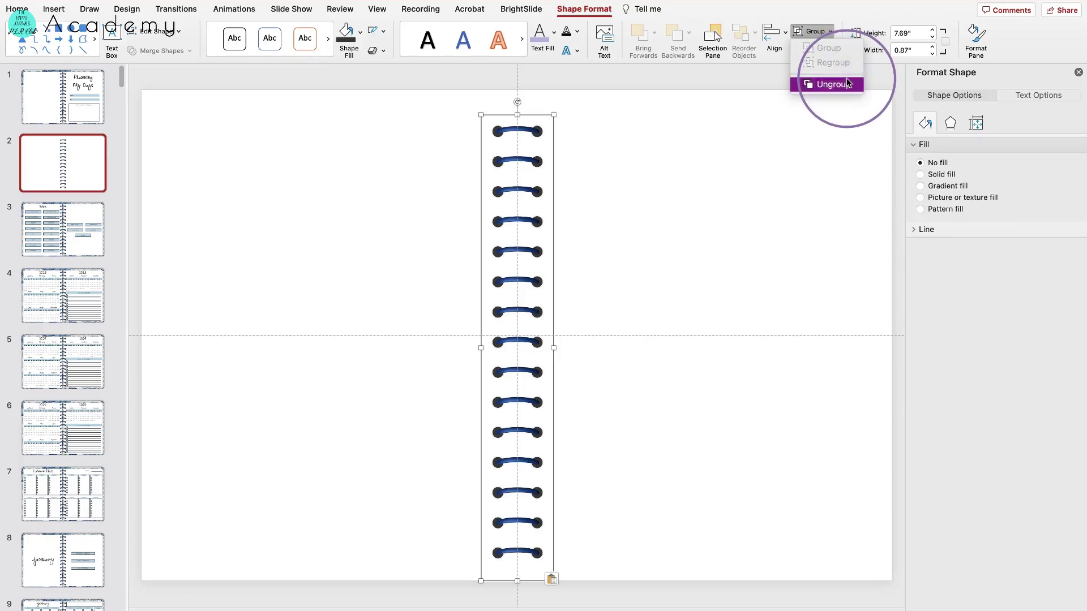
{"action": "left_click", "coordinate": [833, 84]}
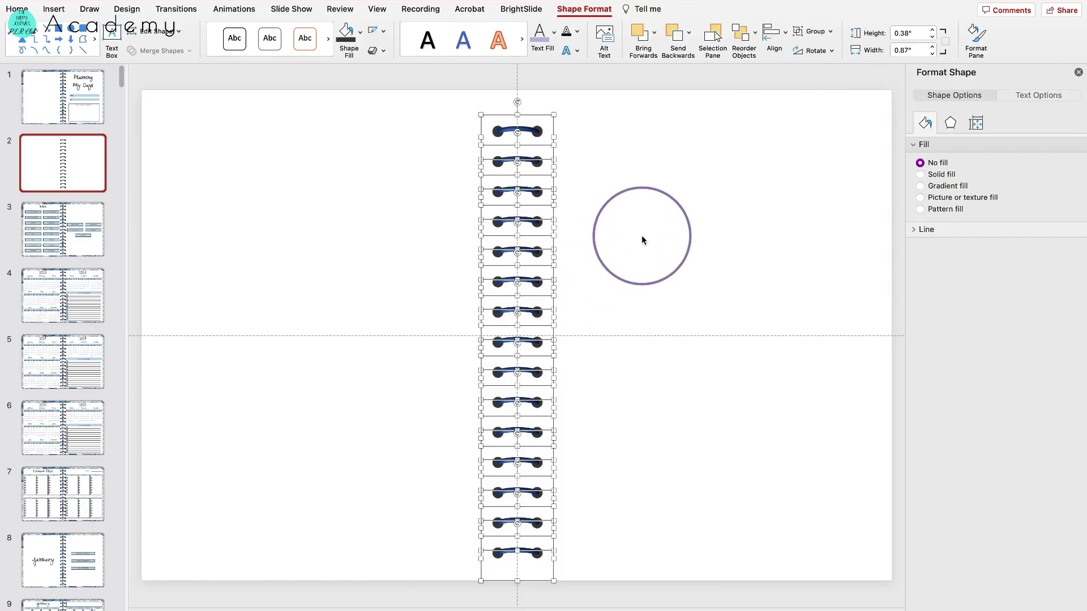
Try moving single rings out of the binding column on slide 2, undoing each move.
{"action": "left_click_drag", "start_coordinate": [642, 240], "coordinate": [476, 271]}
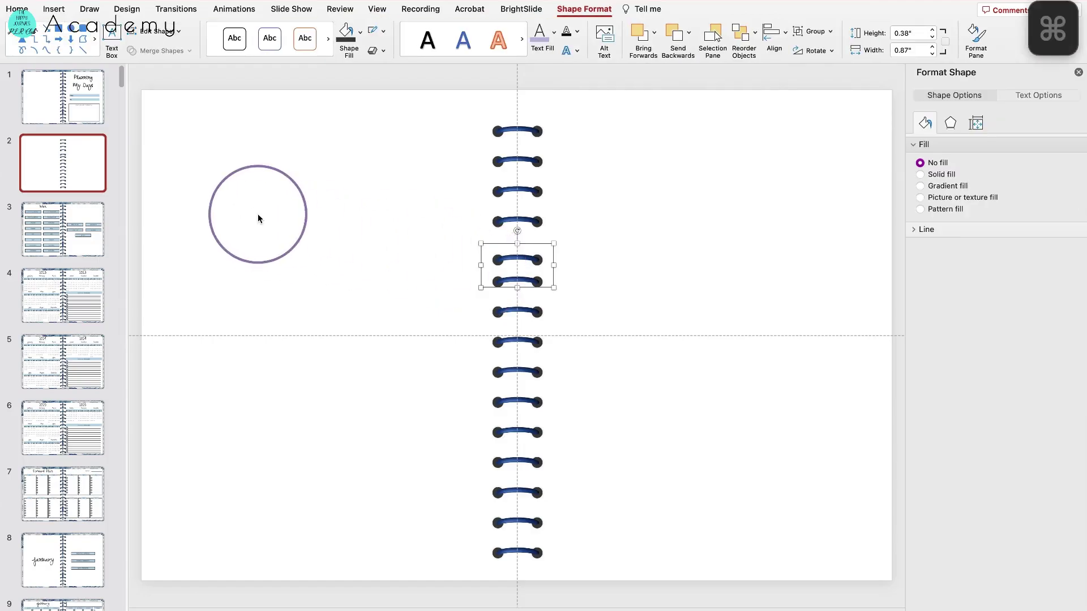
{"action": "key", "text": "Up"}
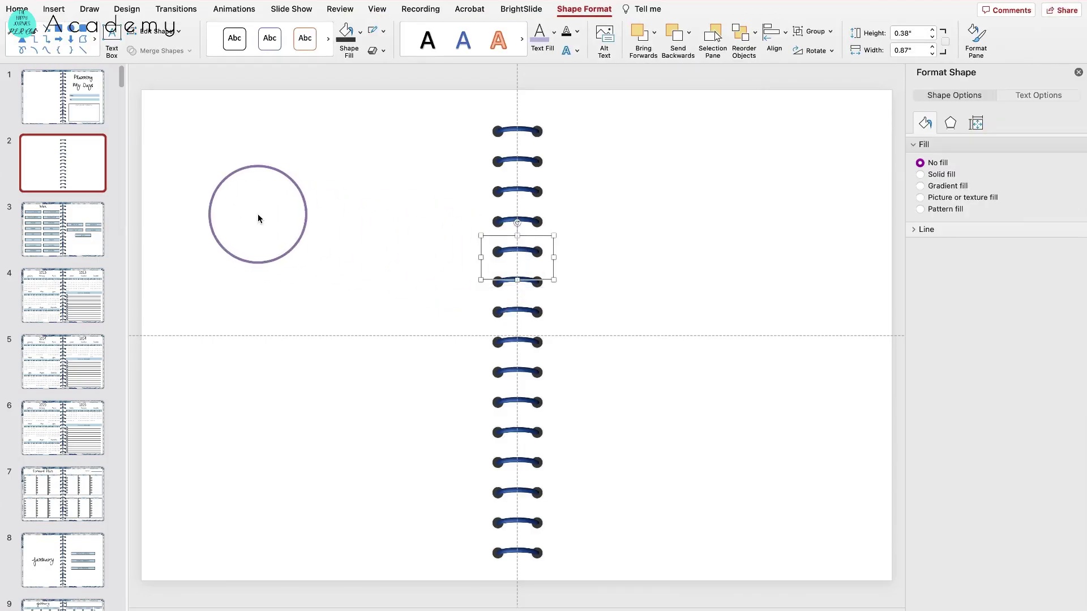
{"action": "left_click_drag", "start_coordinate": [258, 218], "coordinate": [447, 111]}
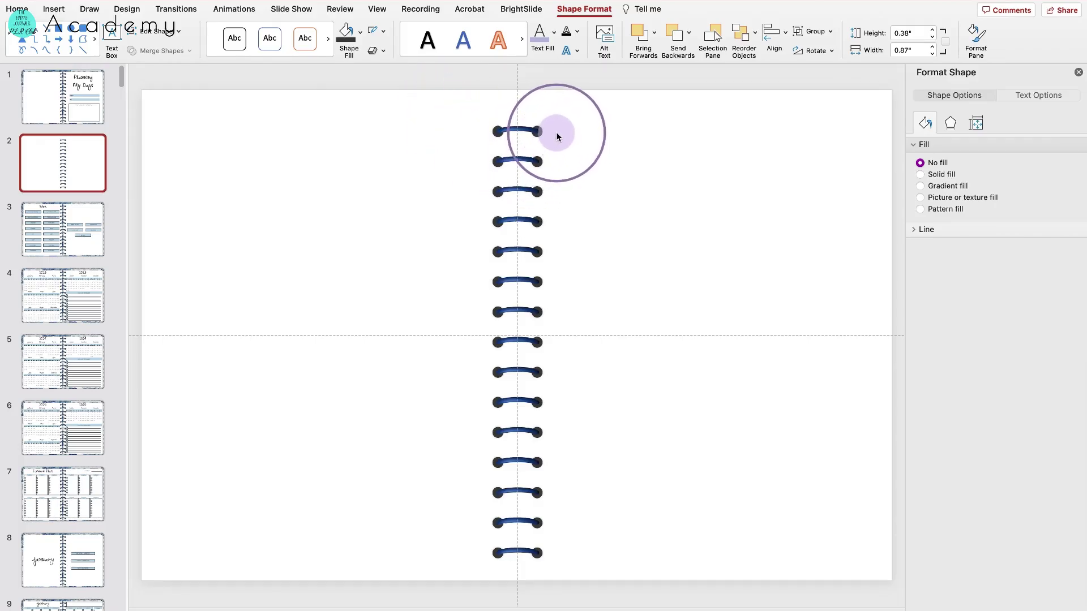
{"action": "left_click_drag", "start_coordinate": [557, 133], "coordinate": [389, 266]}
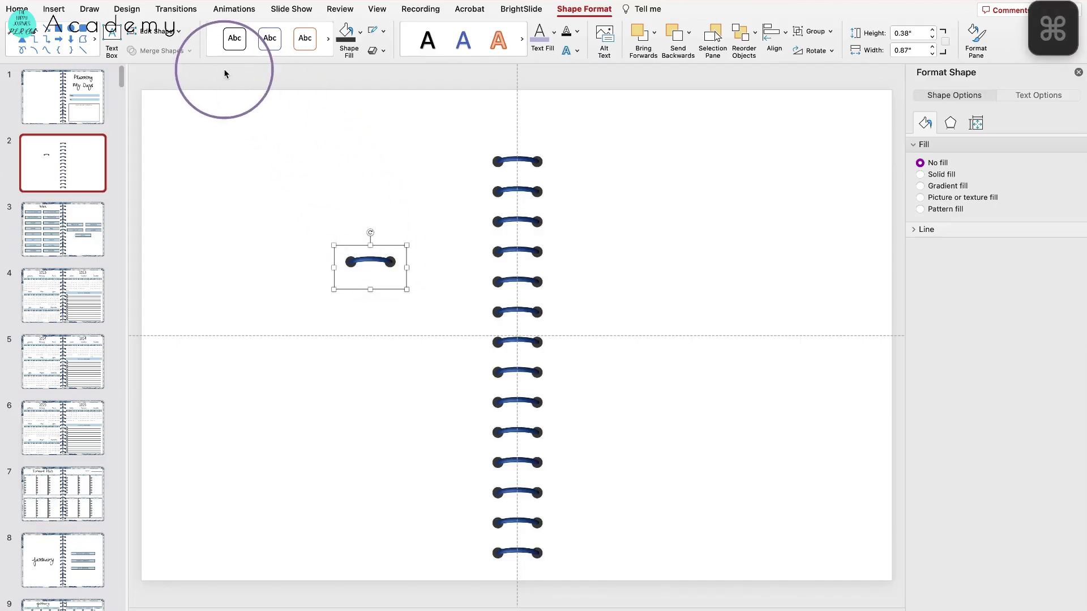
{"action": "key", "text": "super+z"}
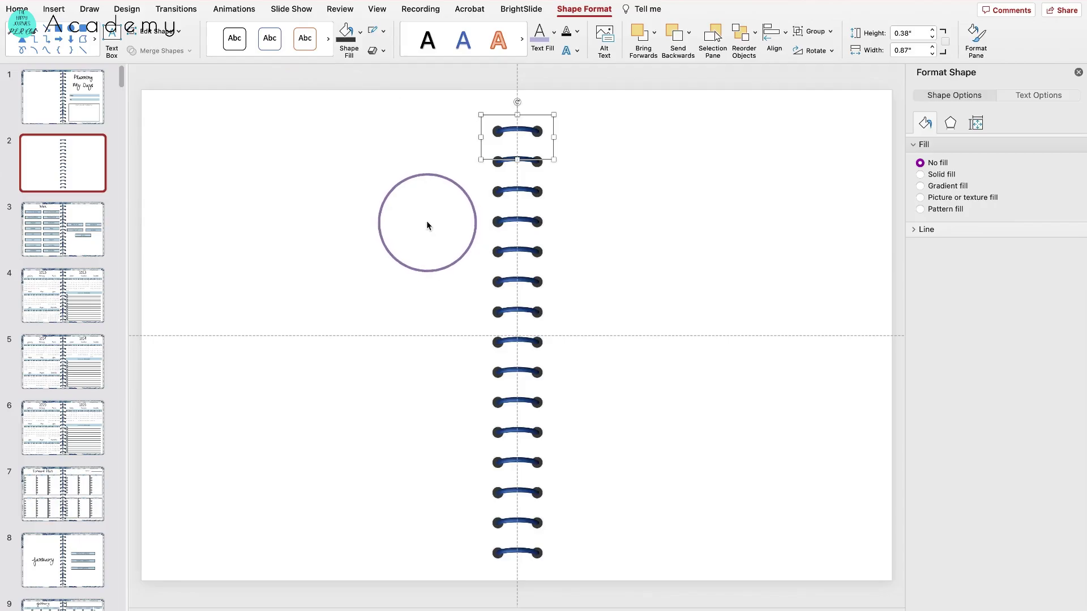
{"action": "left_click", "coordinate": [419, 235]}
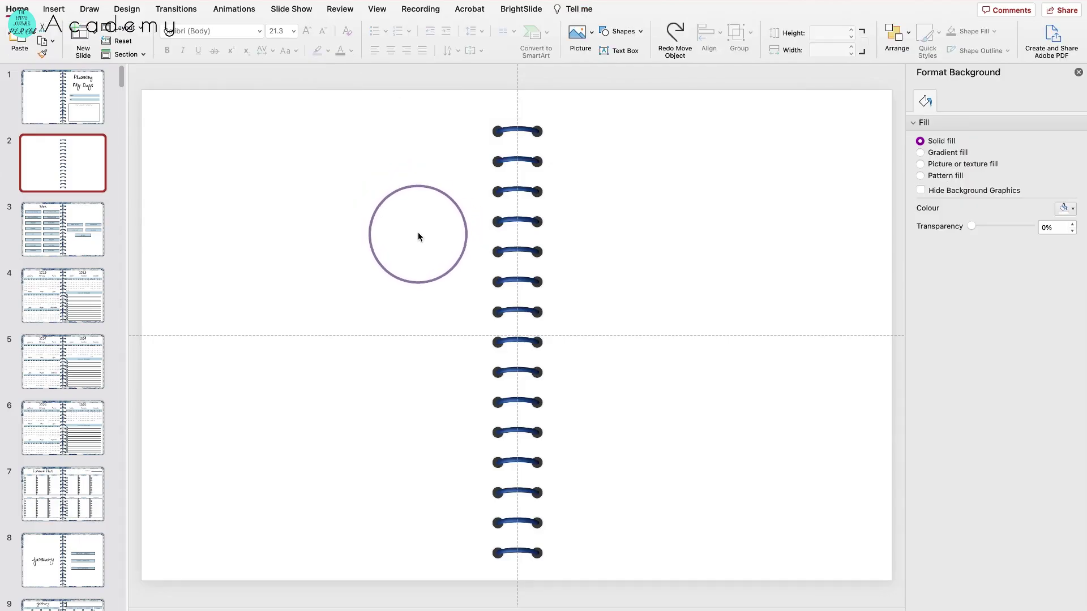
Delete the eight middle rings of the binding, from the fourth through the eleventh.
{"action": "left_click", "coordinate": [425, 209]}
{"action": "left_click", "coordinate": [637, 449]}
{"action": "left_click", "coordinate": [596, 412]}
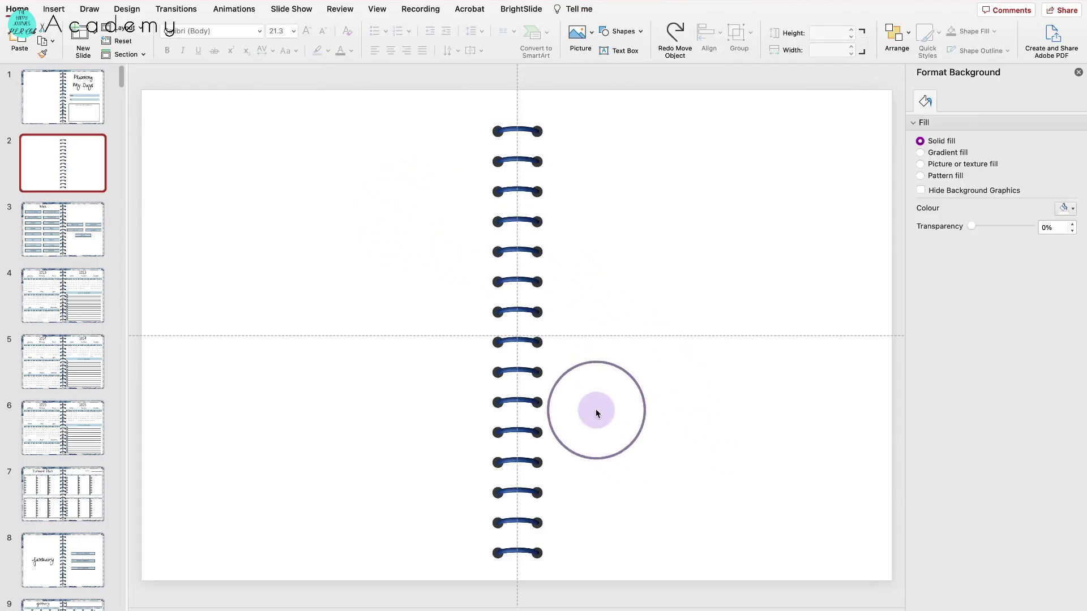
{"action": "left_click_drag", "start_coordinate": [596, 410], "coordinate": [606, 456]}
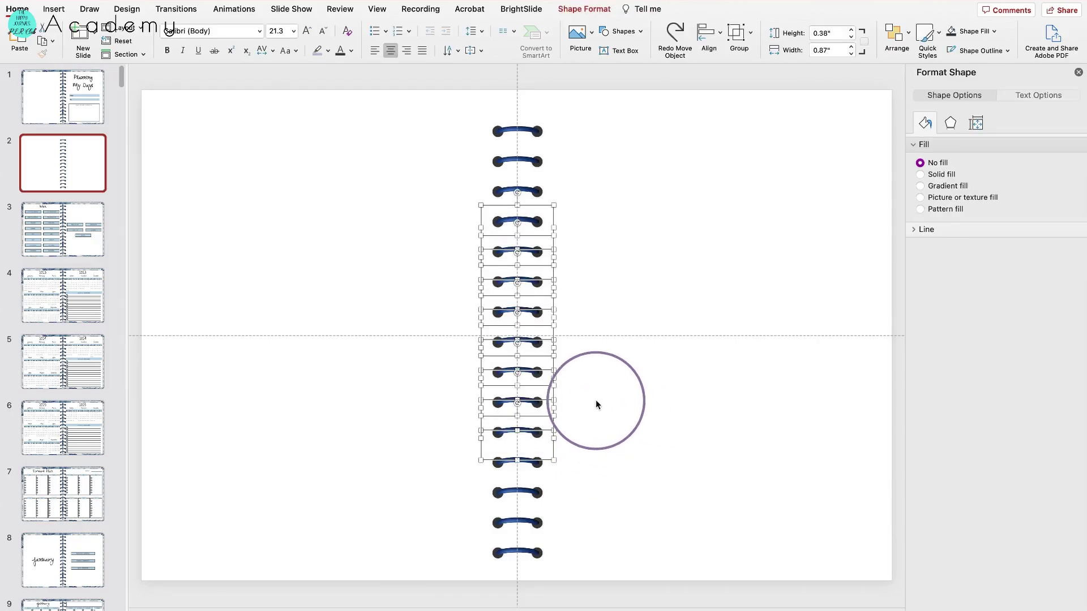
{"action": "key", "text": "Delete"}
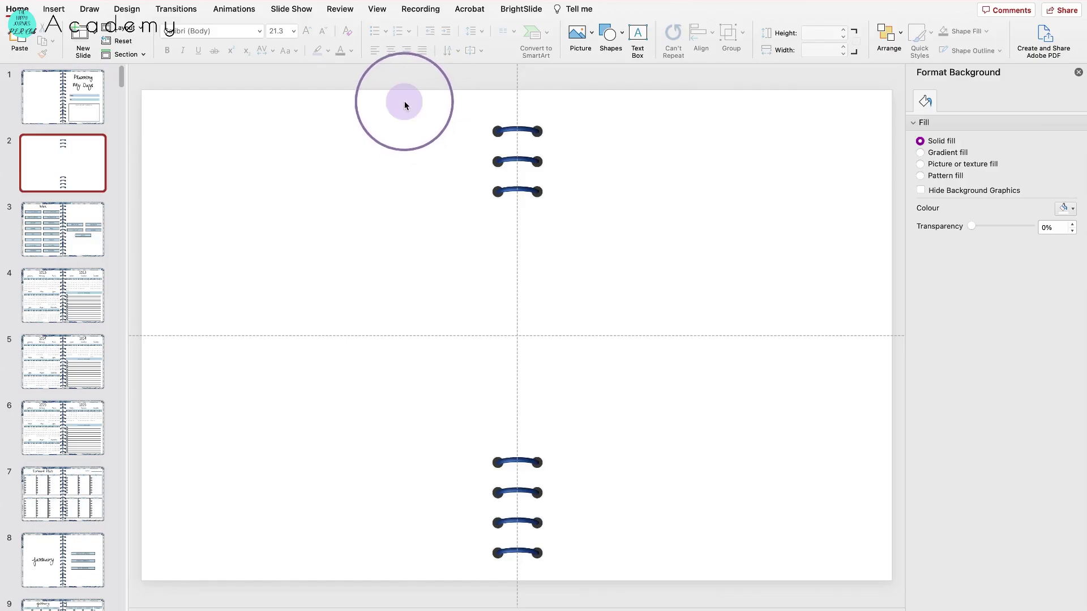
Select all the remaining rings and distribute them vertically between the first and last ring.
{"action": "left_click_drag", "start_coordinate": [404, 101], "coordinate": [581, 607]}
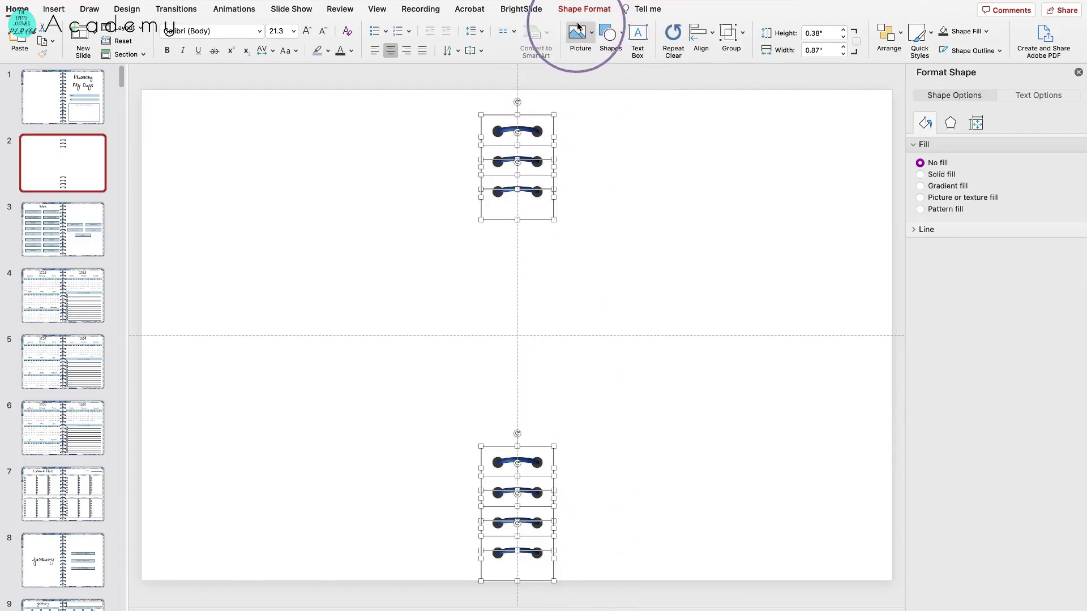
{"action": "left_click", "coordinate": [696, 37]}
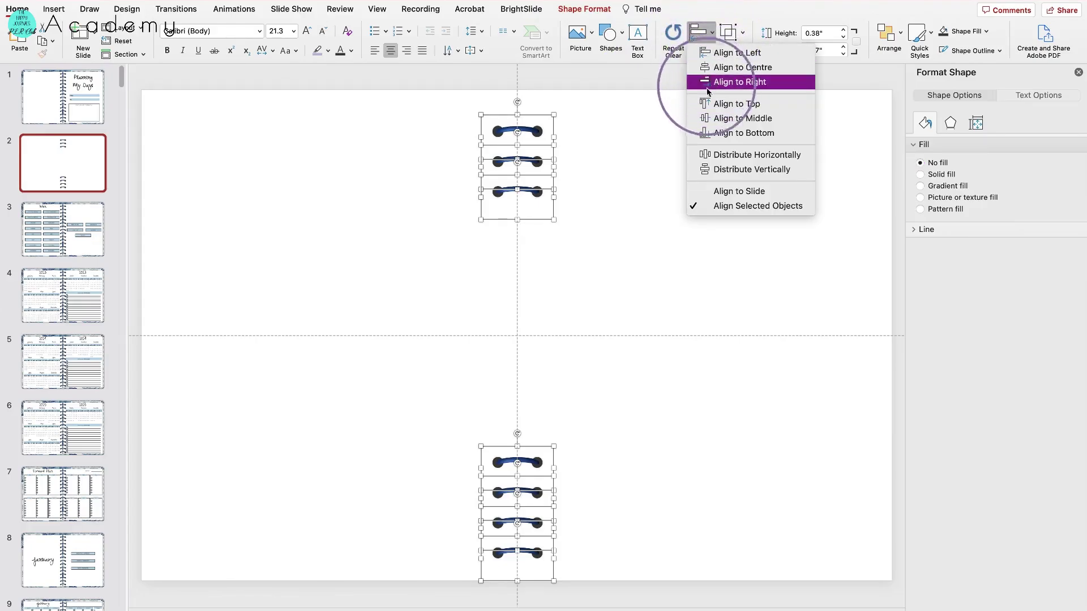
{"action": "left_click", "coordinate": [734, 173]}
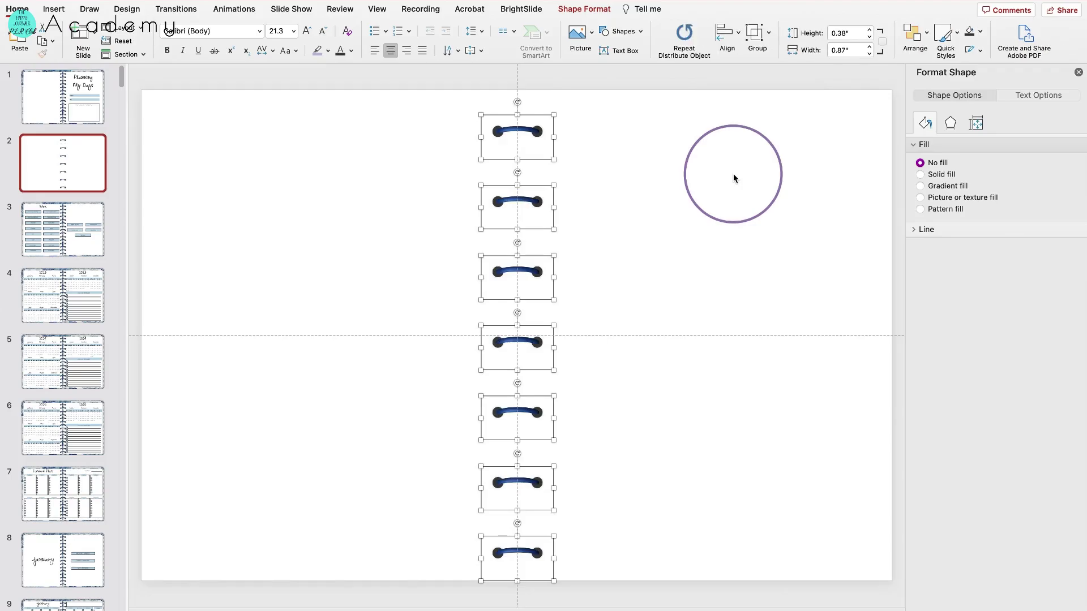
{"action": "left_click", "coordinate": [676, 240]}
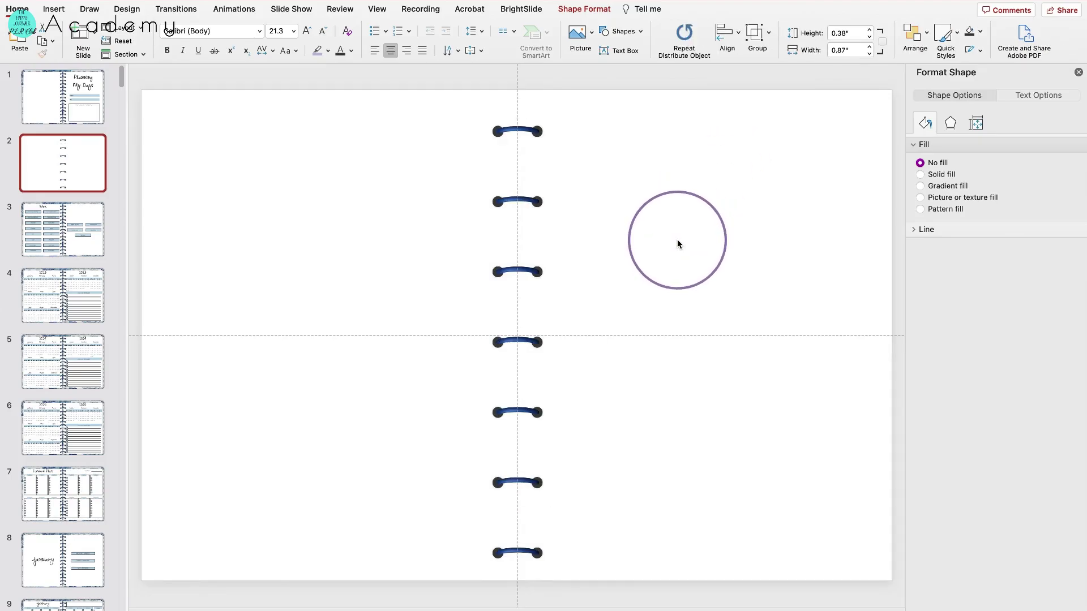
{"action": "left_click", "coordinate": [679, 237]}
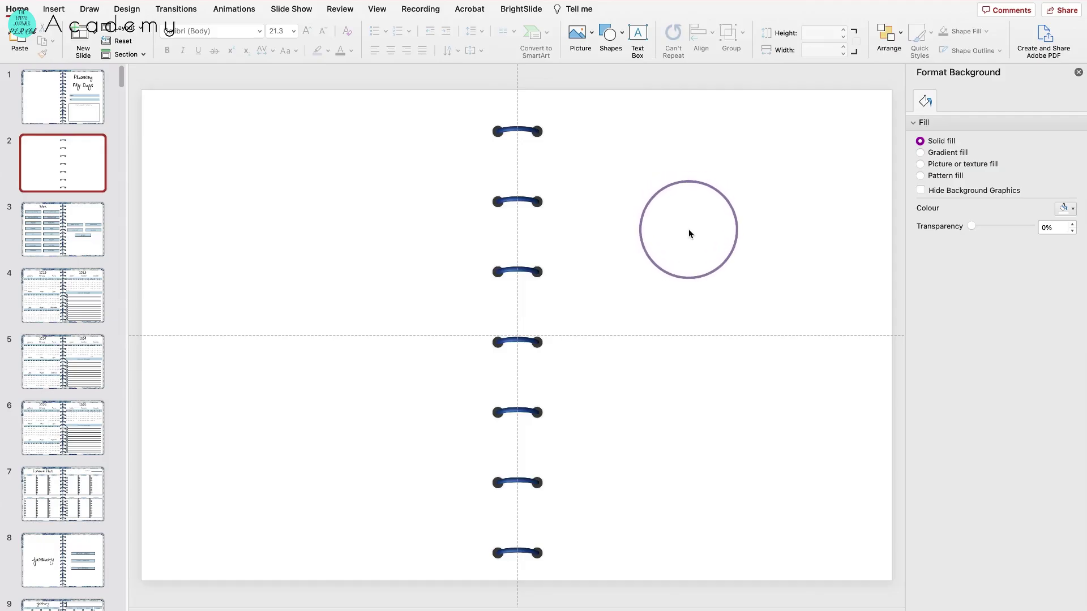
Undo the vertical distribution and the ring deletion, keeping the full set of rings ungrouped.
{"action": "key", "text": "super"}
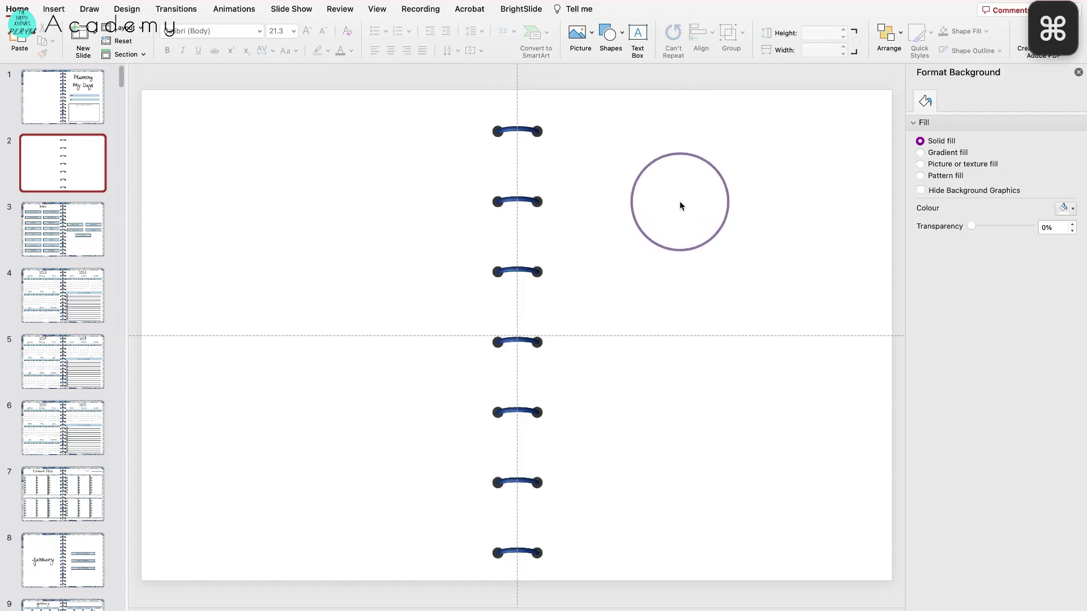
{"action": "key", "text": "super+z"}
{"action": "key", "text": "super+z"}
{"action": "key", "text": "super+z"}
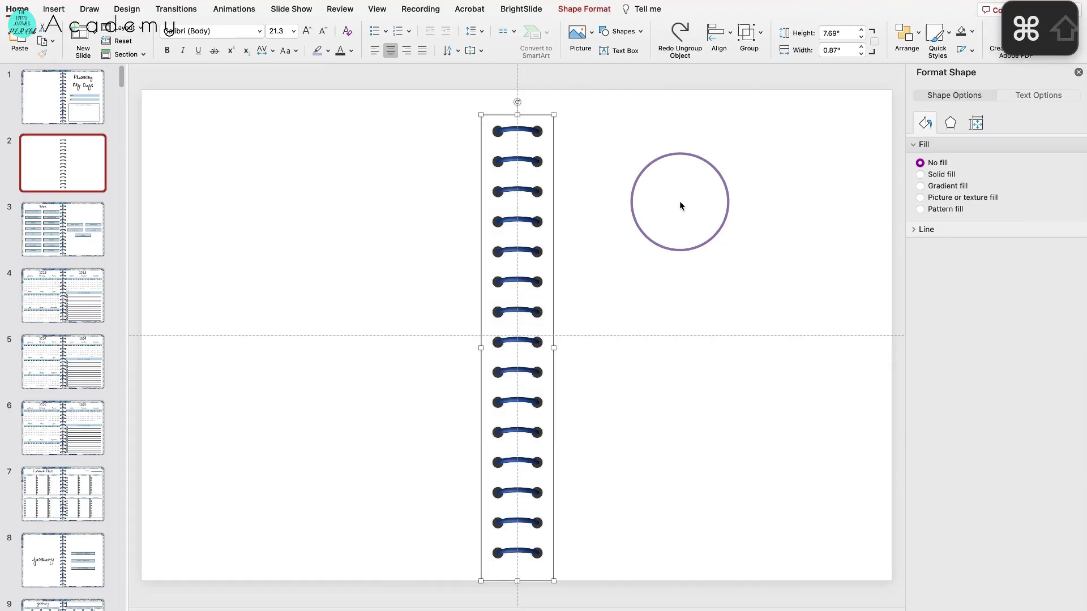
{"action": "key", "text": "super+z"}
{"action": "left_click", "coordinate": [695, 225]}
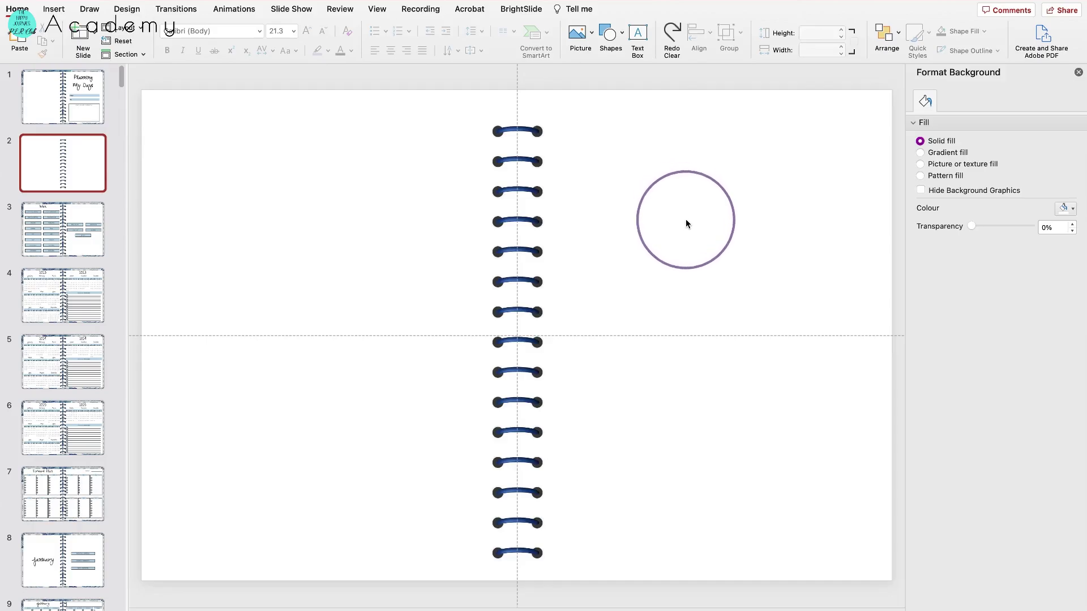
Copy and paste the first ring, then nudge the copy onto the vertical centre line just below the original.
{"action": "left_click_drag", "start_coordinate": [461, 96], "coordinate": [548, 159]}
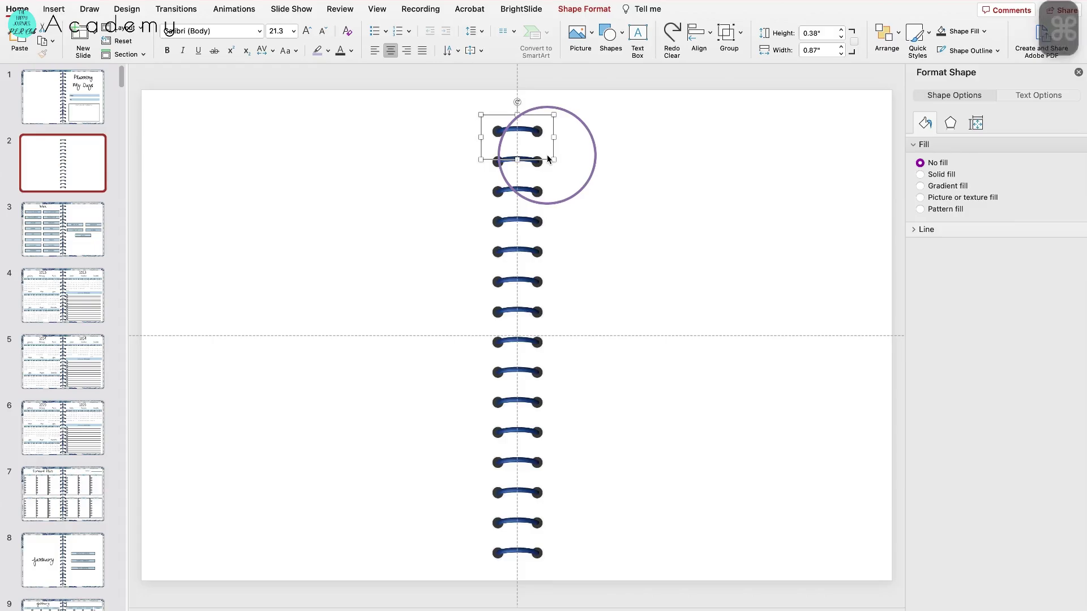
{"action": "key", "text": "super+v"}
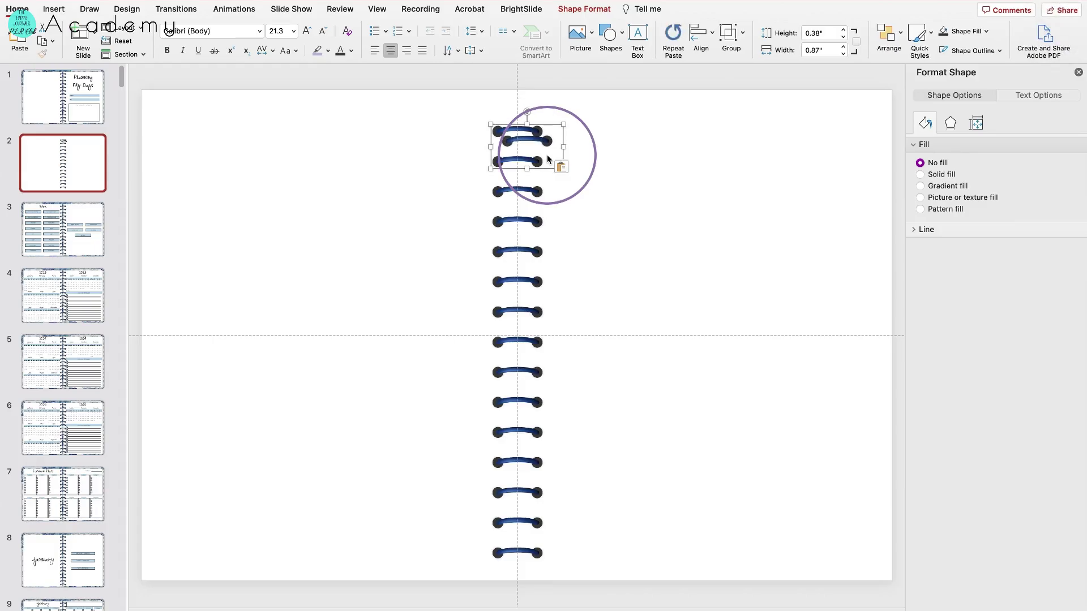
{"action": "key", "text": "Left"}
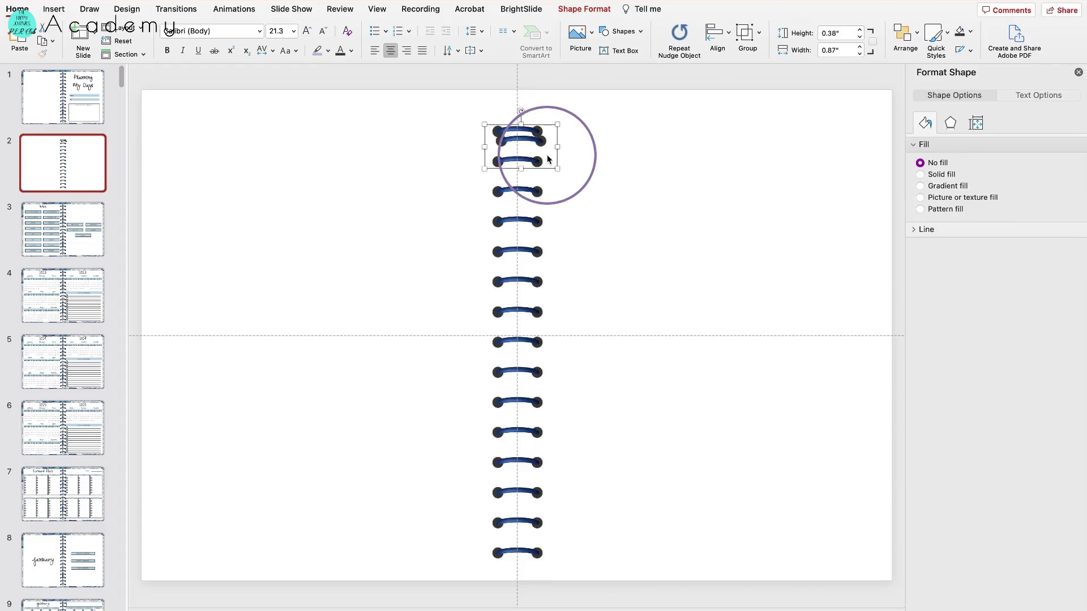
{"action": "key", "text": "Left"}
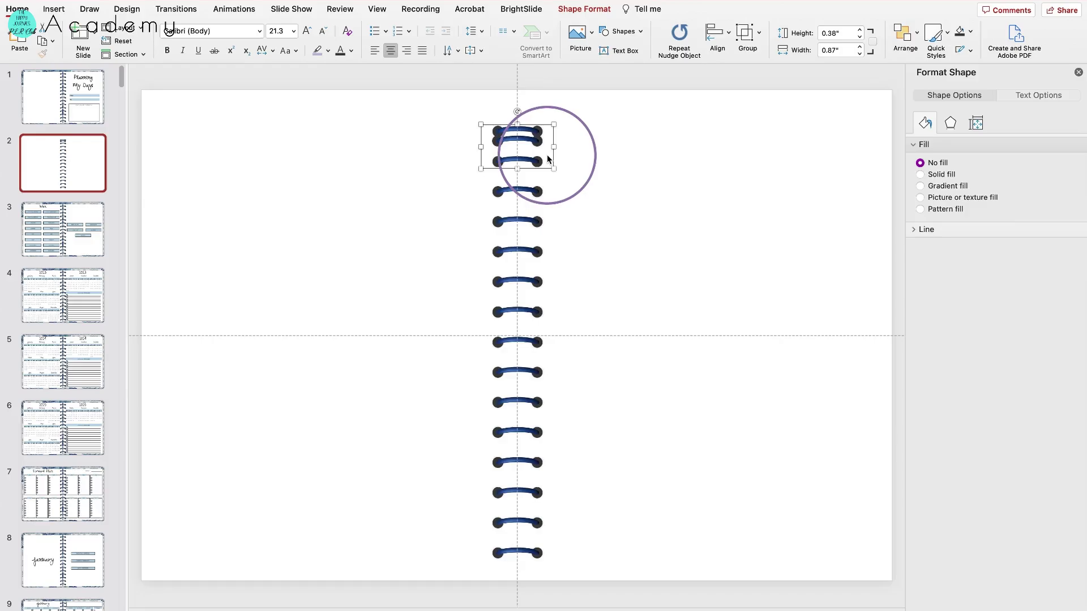
{"action": "key", "text": "Down"}
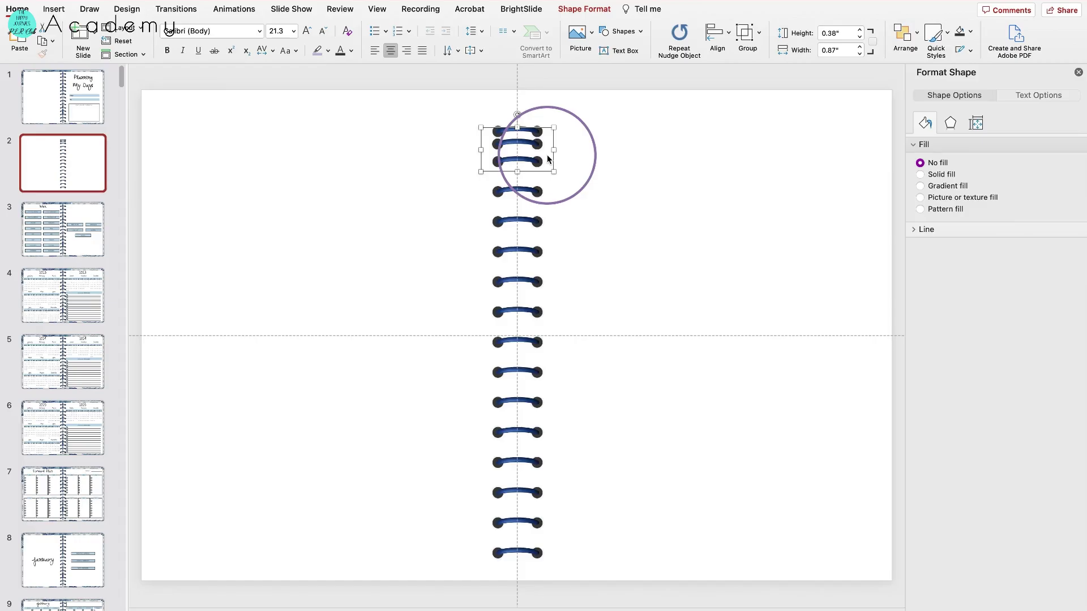
Duplicate the added ring and nudge the new copy back to the centre line and down to the second original ring.
{"action": "key", "text": "super"}
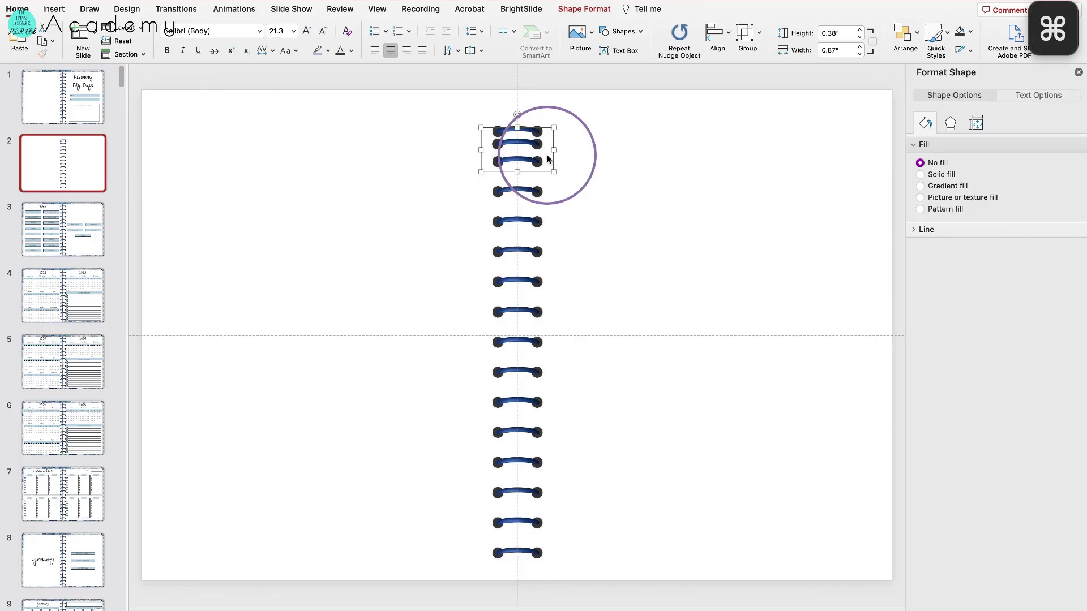
{"action": "key", "text": "super+d"}
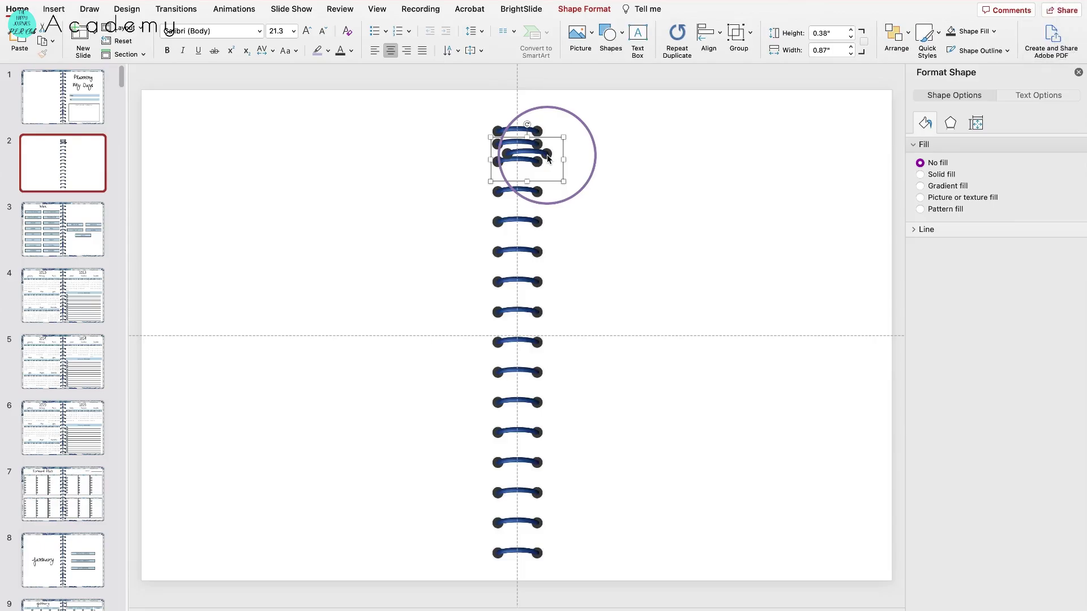
{"action": "key", "text": "Left"}
{"action": "key", "text": "Left"}
{"action": "key", "text": "Left"}
{"action": "key", "text": "Left"}
{"action": "key", "text": "Left"}
{"action": "key", "text": "Left"}
{"action": "key", "text": "Left"}
{"action": "key", "text": "Left"}
{"action": "key", "text": "Left"}
{"action": "key", "text": "Left"}
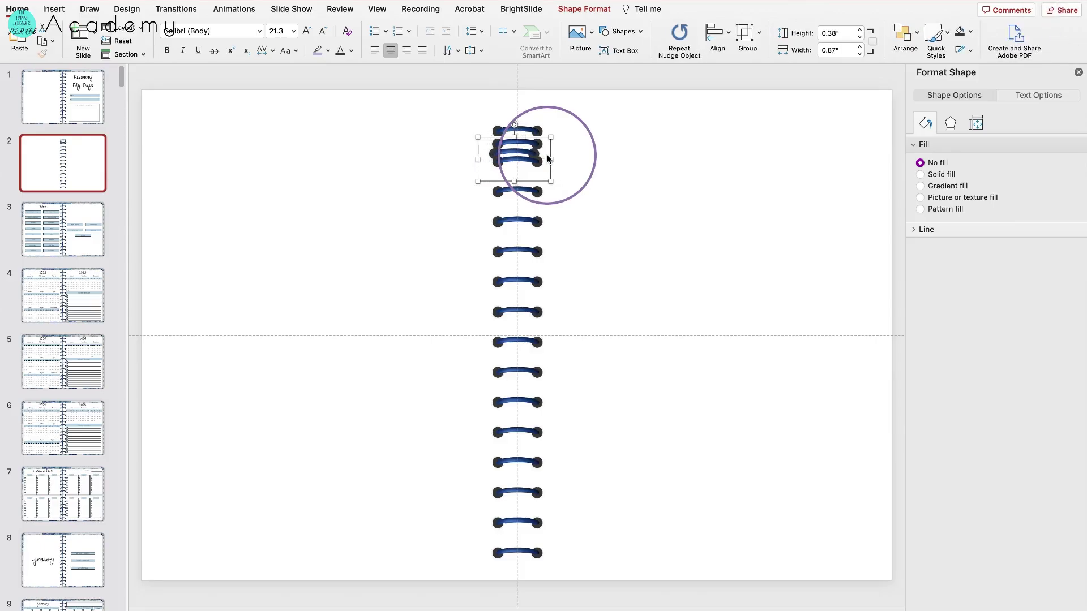
{"action": "key", "text": "Right"}
{"action": "key", "text": "Down"}
{"action": "key", "text": "Down"}
{"action": "key", "text": "Down"}
{"action": "key", "text": "Down"}
{"action": "key", "text": "Down"}
{"action": "key", "text": "Down"}
{"action": "key", "text": "Down"}
{"action": "key", "text": "Down"}
{"action": "key", "text": "Down"}
{"action": "key", "text": "Down"}
{"action": "key", "text": "Down"}
{"action": "key", "text": "Down"}
{"action": "key", "text": "Down"}
{"action": "key", "text": "Down"}
{"action": "key", "text": "Down"}
{"action": "key", "text": "Down"}
{"action": "key", "text": "Down"}
{"action": "key", "text": "Down"}
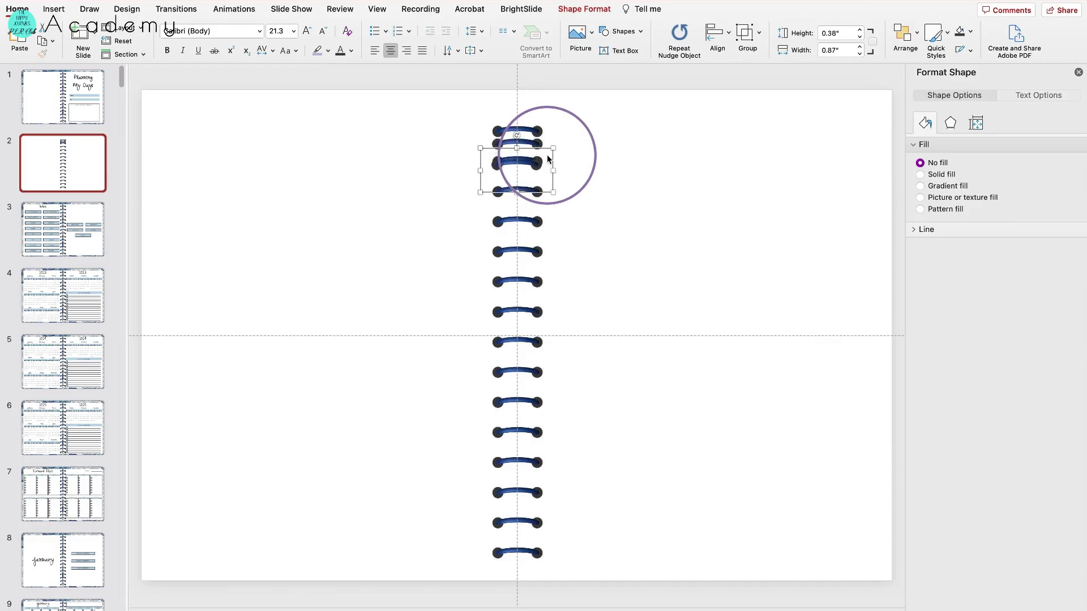
Select all rings on slide 2, originals and duplicates, and align them to centre.
{"action": "left_click", "coordinate": [384, 128]}
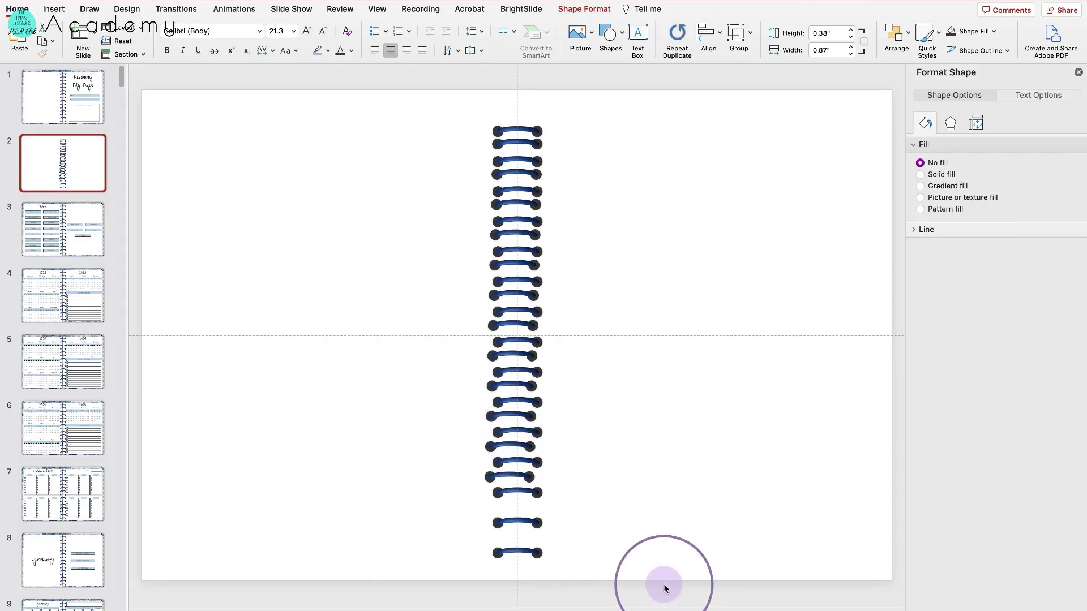
{"action": "left_click_drag", "start_coordinate": [381, 78], "coordinate": [664, 586]}
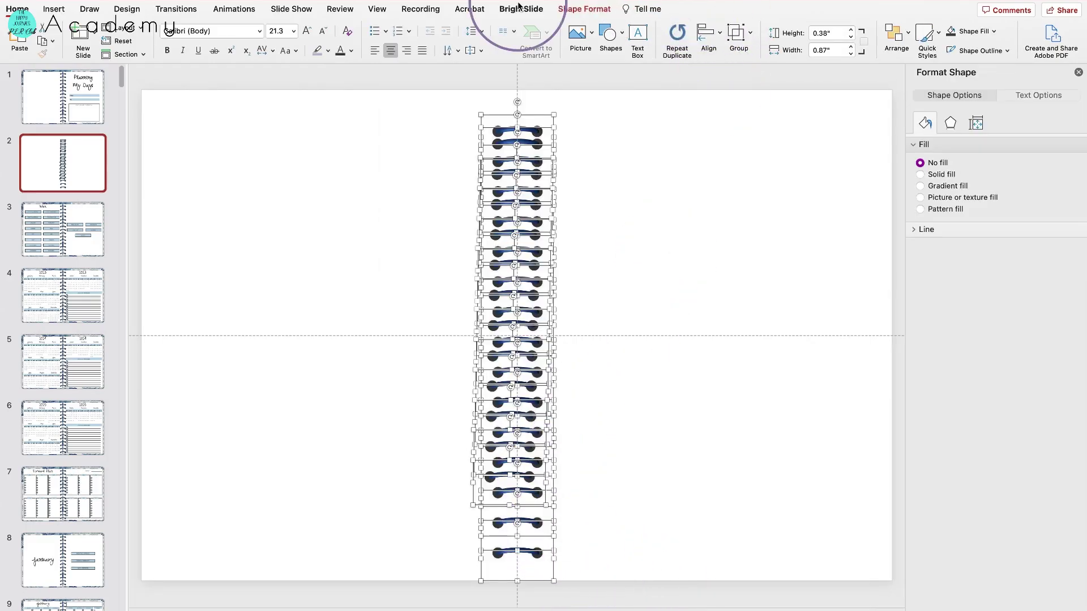
{"action": "left_click", "coordinate": [580, 13]}
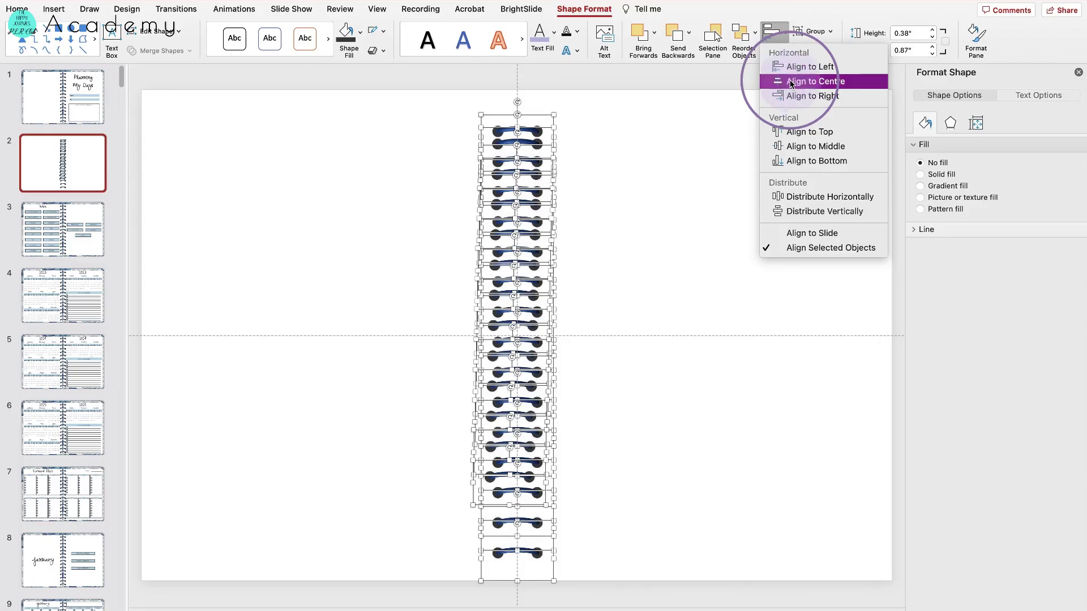
{"action": "left_click", "coordinate": [791, 83]}
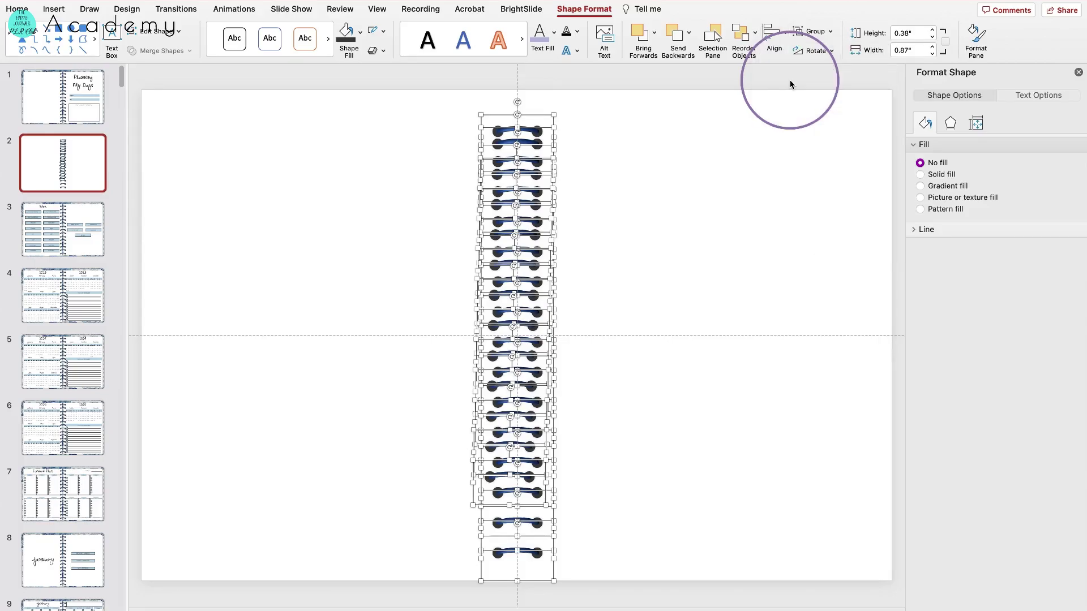
Distribute all the selected rings on slide 2 vertically and clear the selection.
{"action": "left_click", "coordinate": [773, 31]}
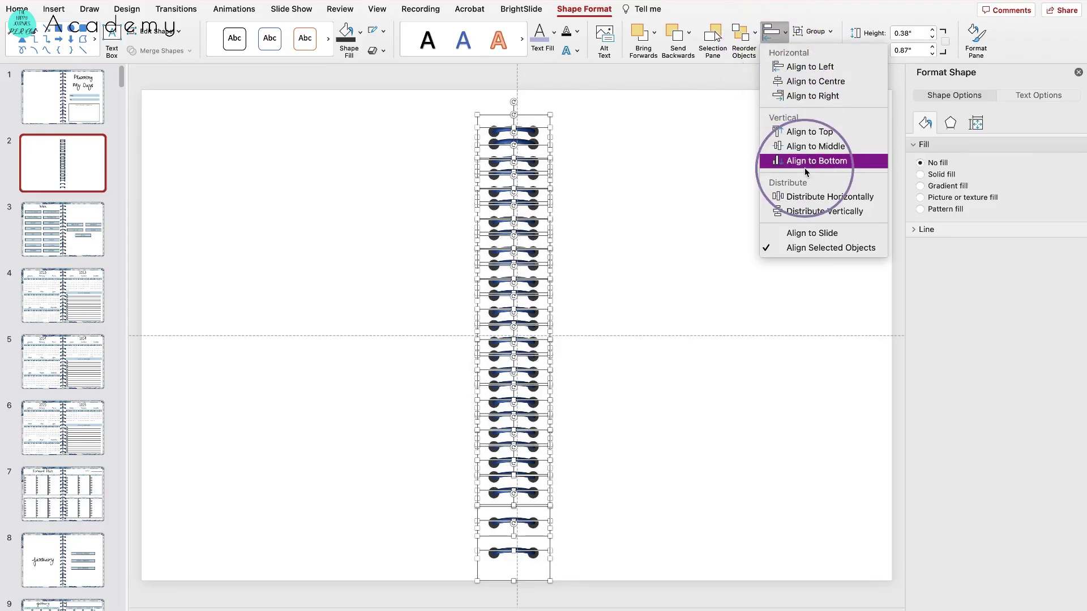
{"action": "left_click", "coordinate": [808, 211]}
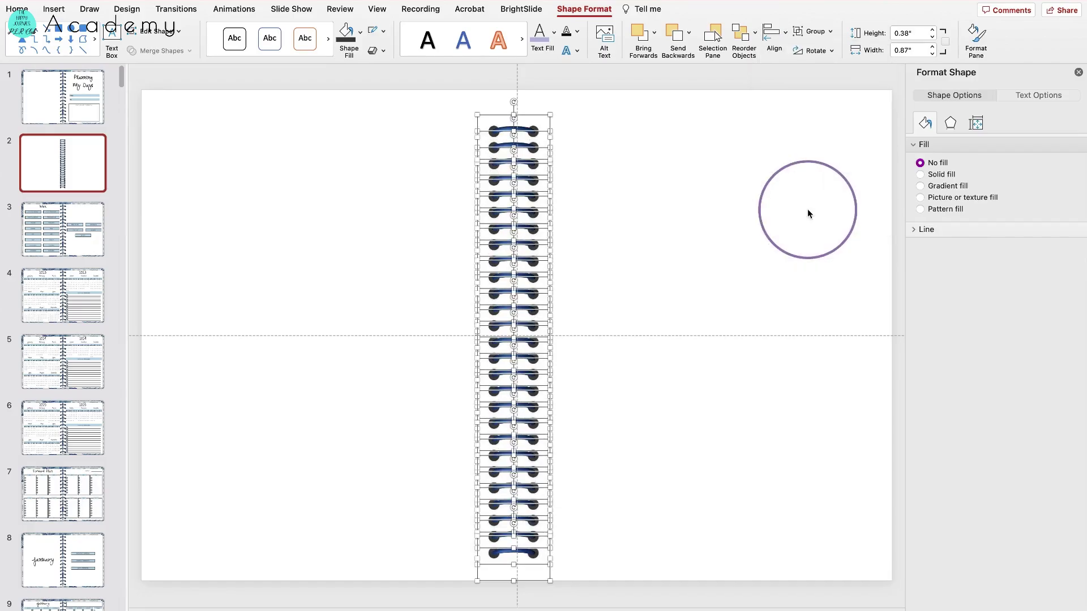
{"action": "left_click", "coordinate": [647, 313]}
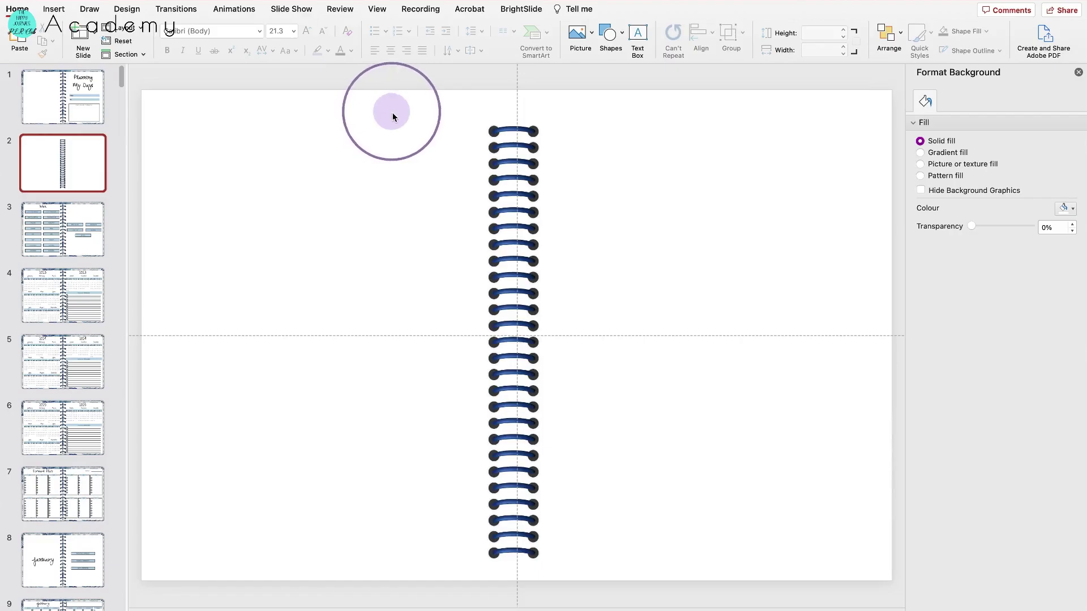
Replace all the rings on slide 2 with a copy of the original grouped spiral from slide 1.
{"action": "left_click_drag", "start_coordinate": [391, 109], "coordinate": [654, 609]}
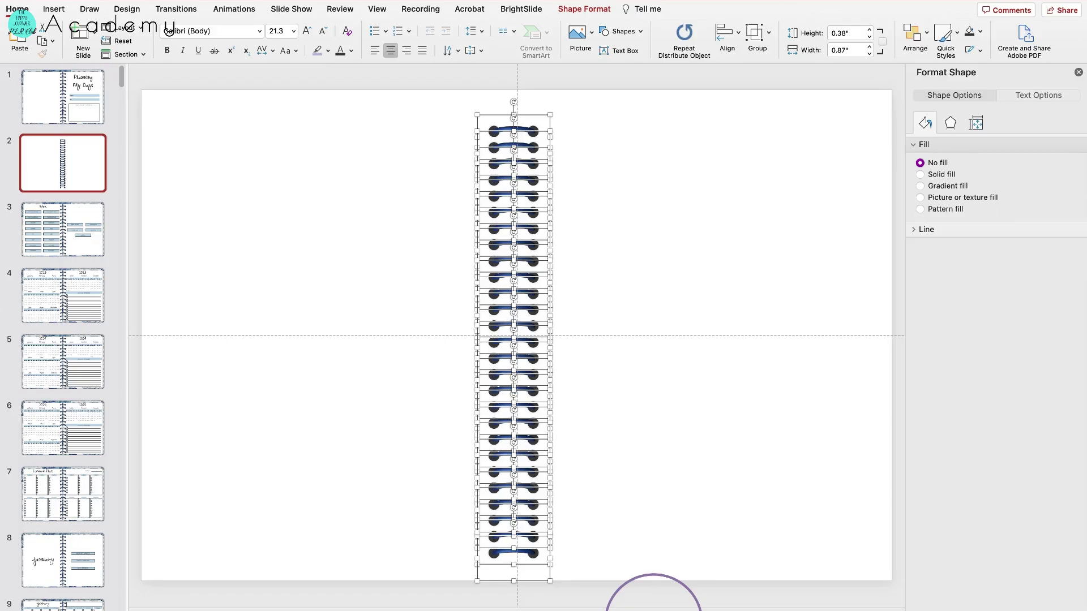
{"action": "key", "text": "Delete"}
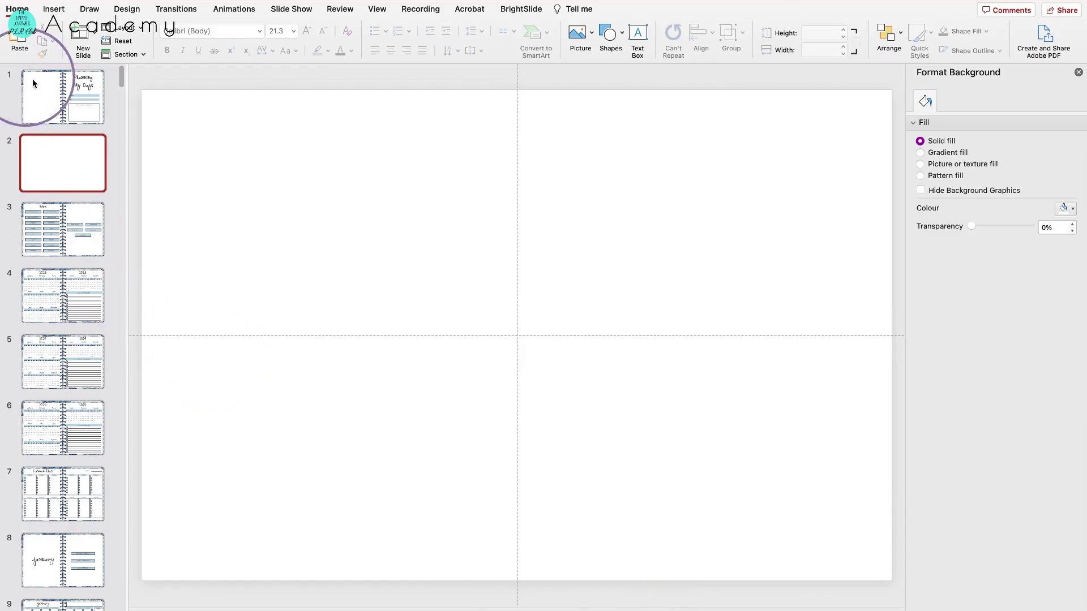
{"action": "left_click", "coordinate": [46, 107]}
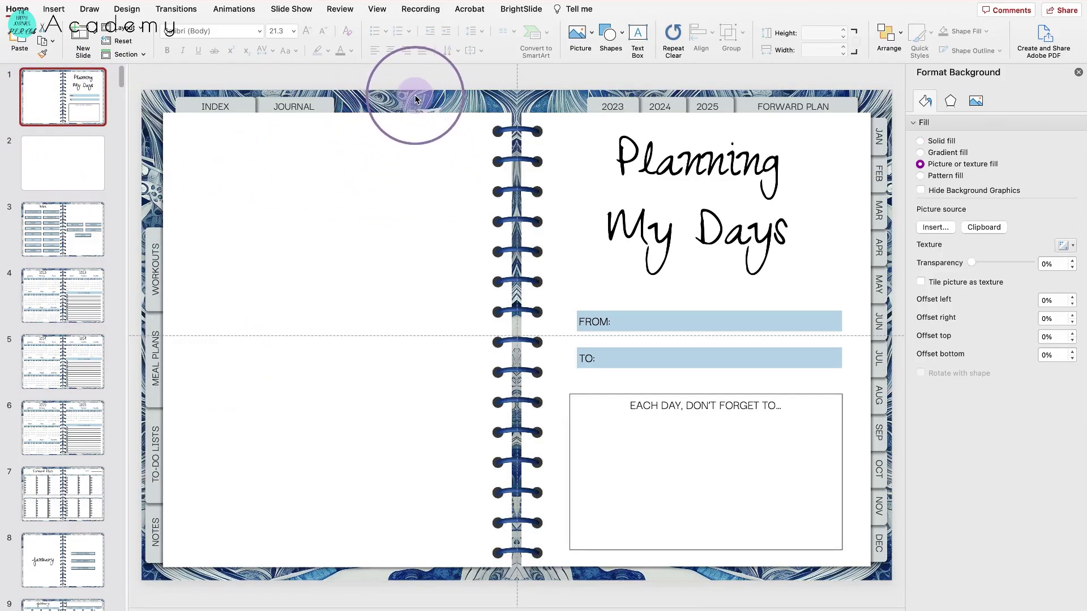
{"action": "left_click_drag", "start_coordinate": [415, 95], "coordinate": [615, 608]}
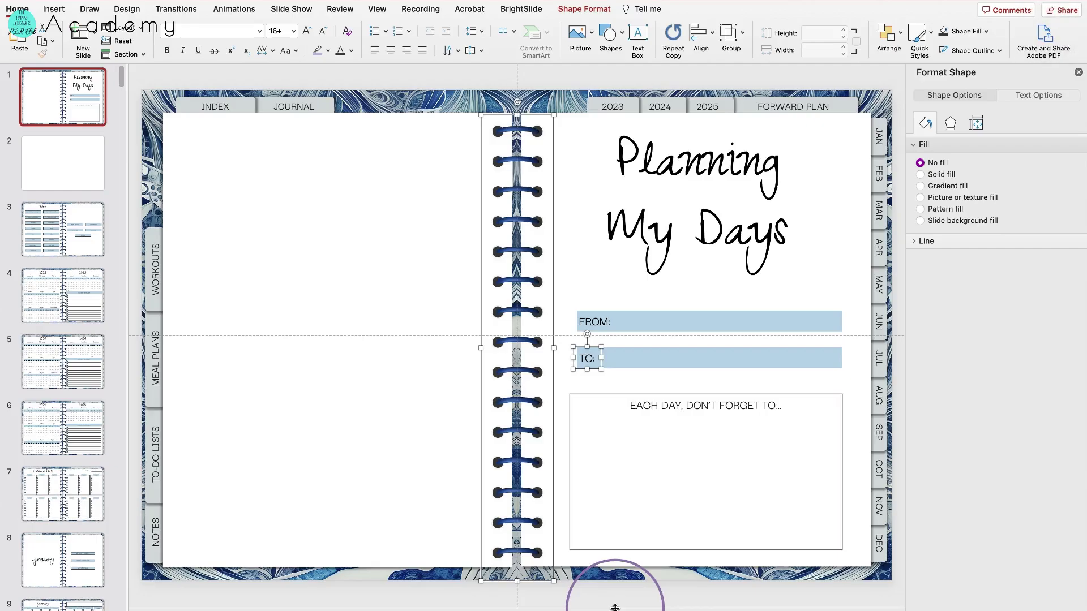
{"action": "left_click", "coordinate": [52, 173]}
{"action": "key", "text": "super+v"}
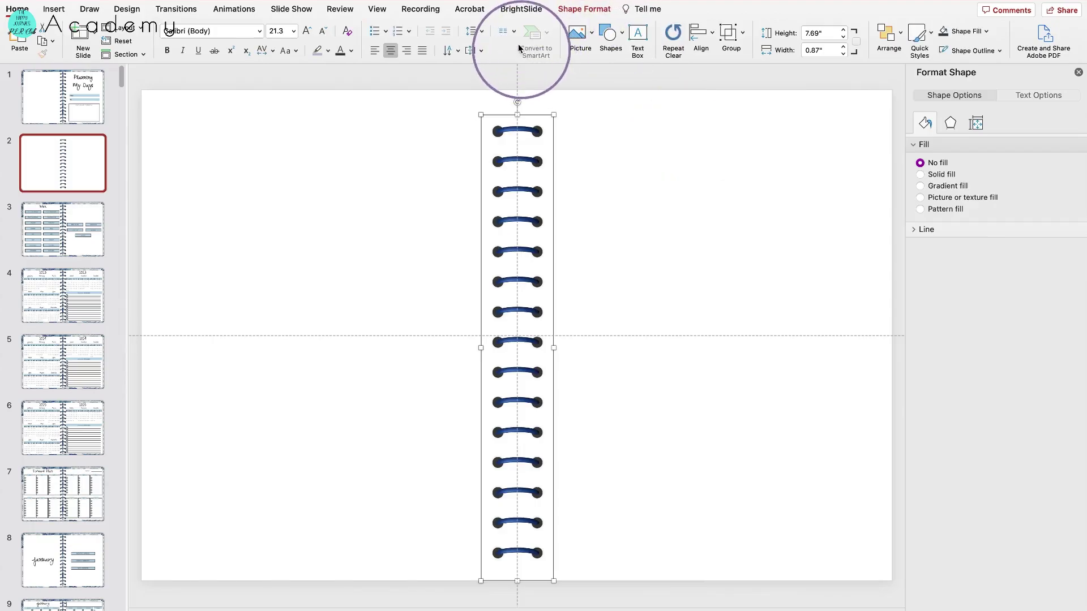
Ungroup the pasted spiral twice, splitting it into rings and each ring into its arc and hole circles, and clear the selection.
{"action": "left_click", "coordinate": [573, 4]}
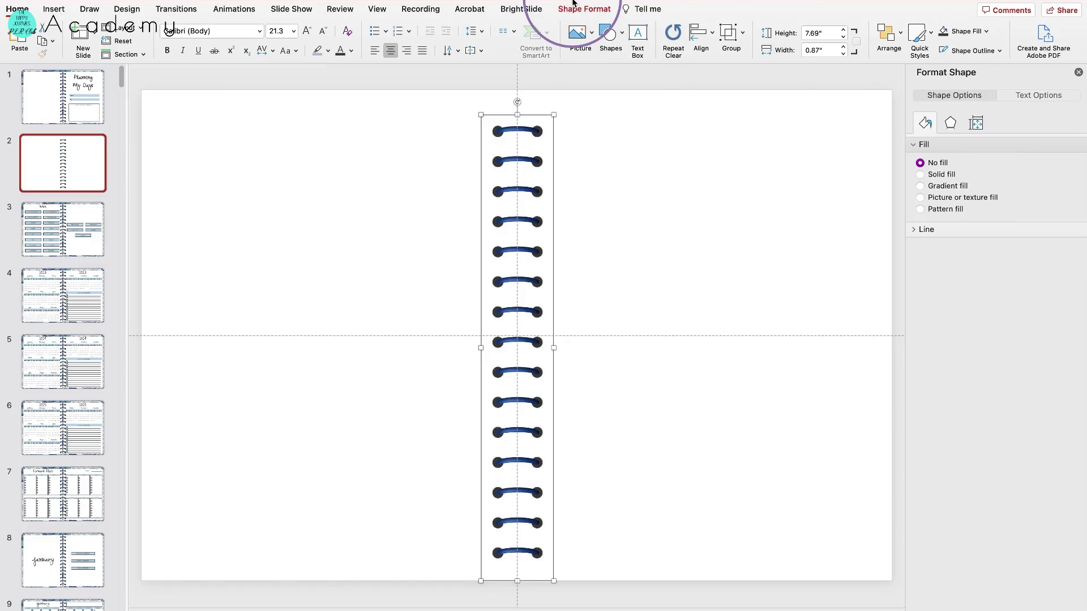
{"action": "left_click", "coordinate": [569, 11]}
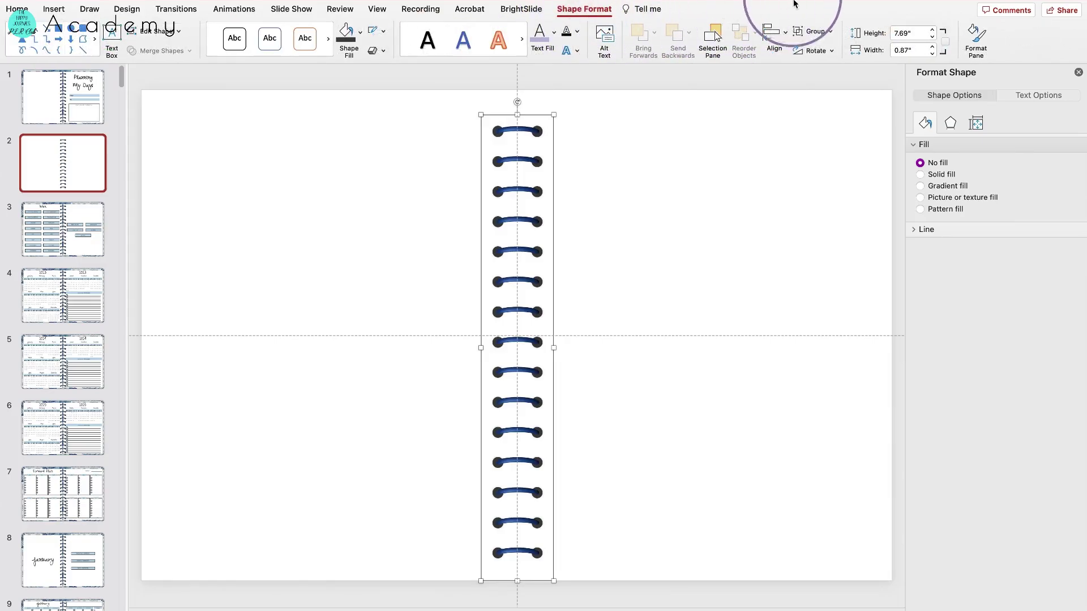
{"action": "left_click", "coordinate": [805, 33]}
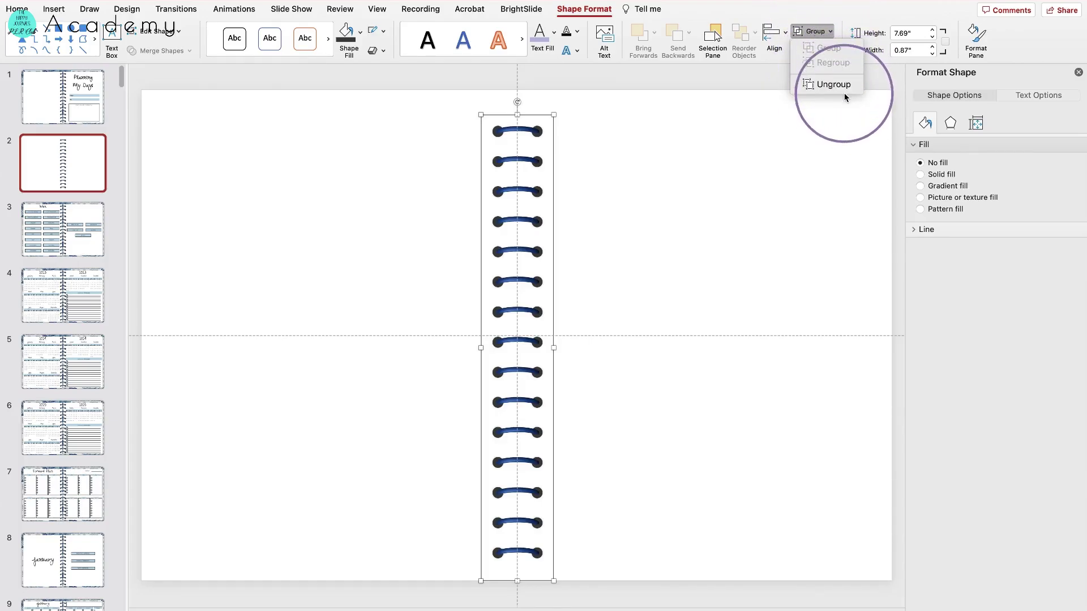
{"action": "left_click", "coordinate": [815, 85]}
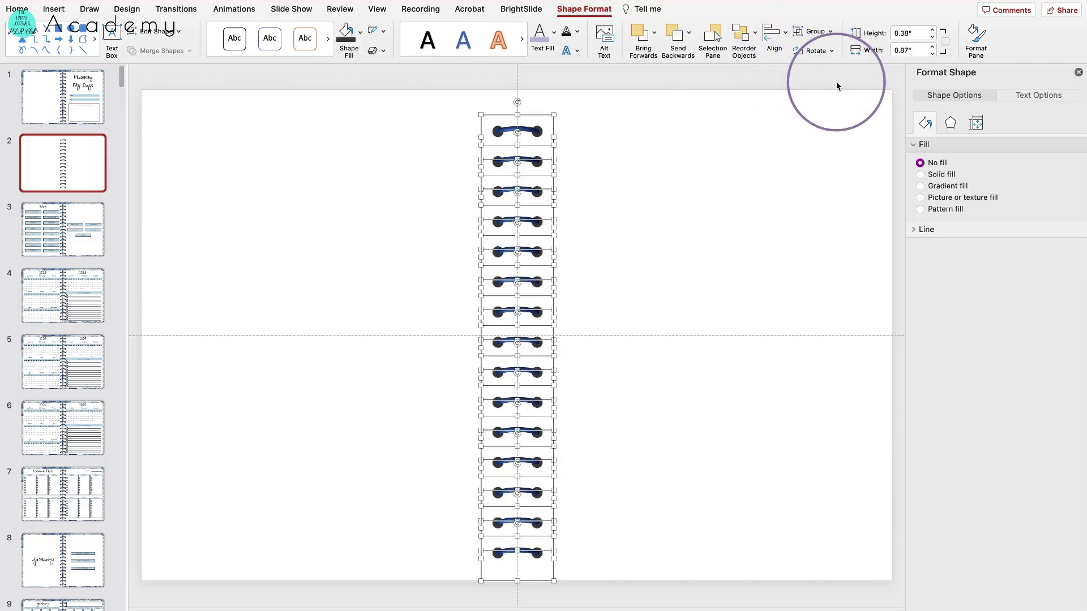
{"action": "left_click", "coordinate": [810, 32]}
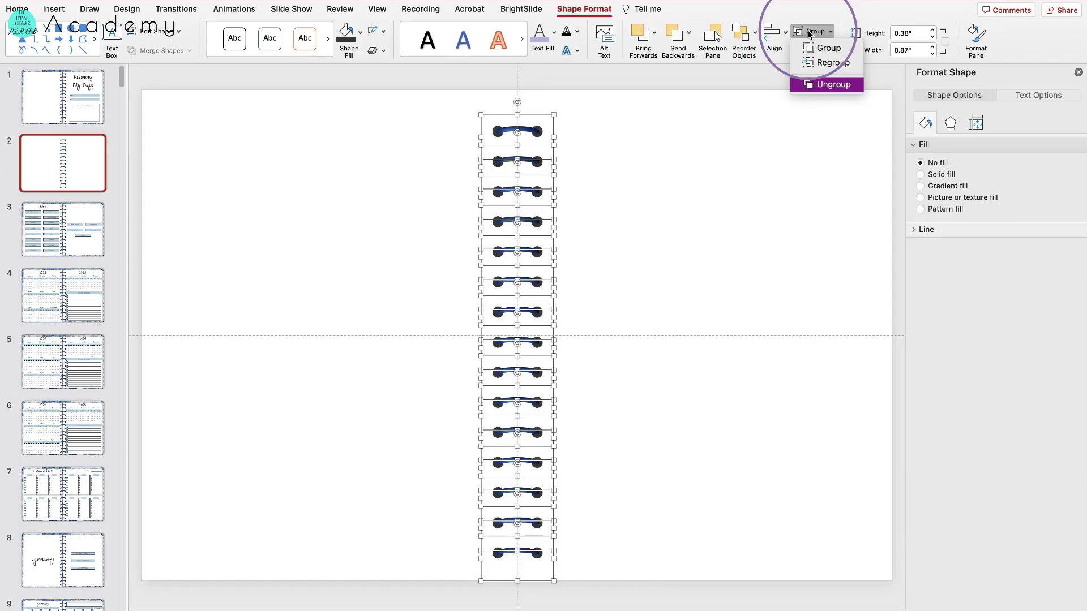
{"action": "key", "text": "Return"}
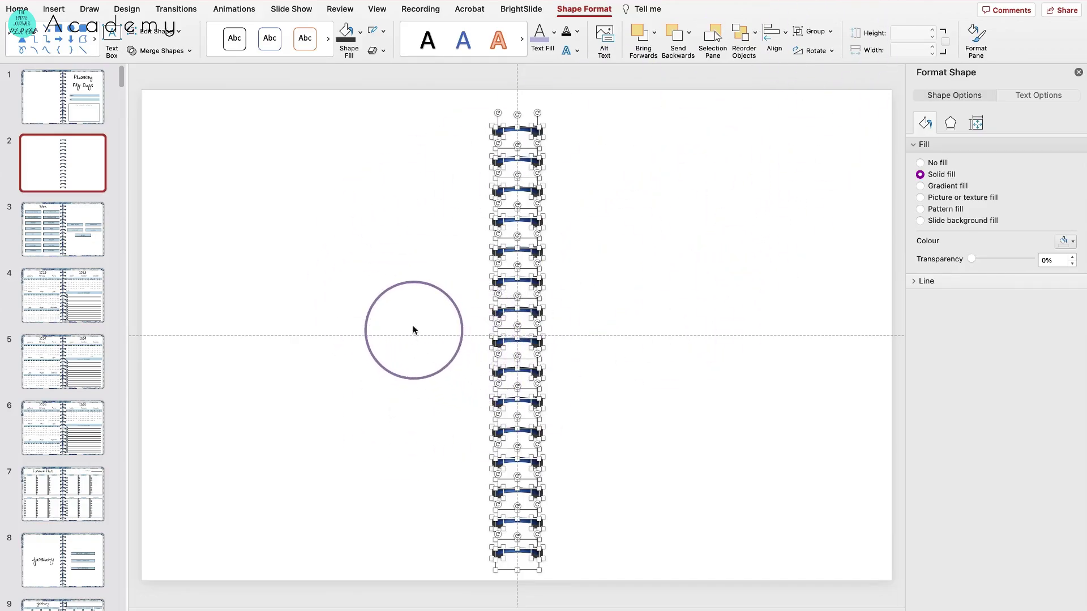
{"action": "left_click", "coordinate": [420, 289]}
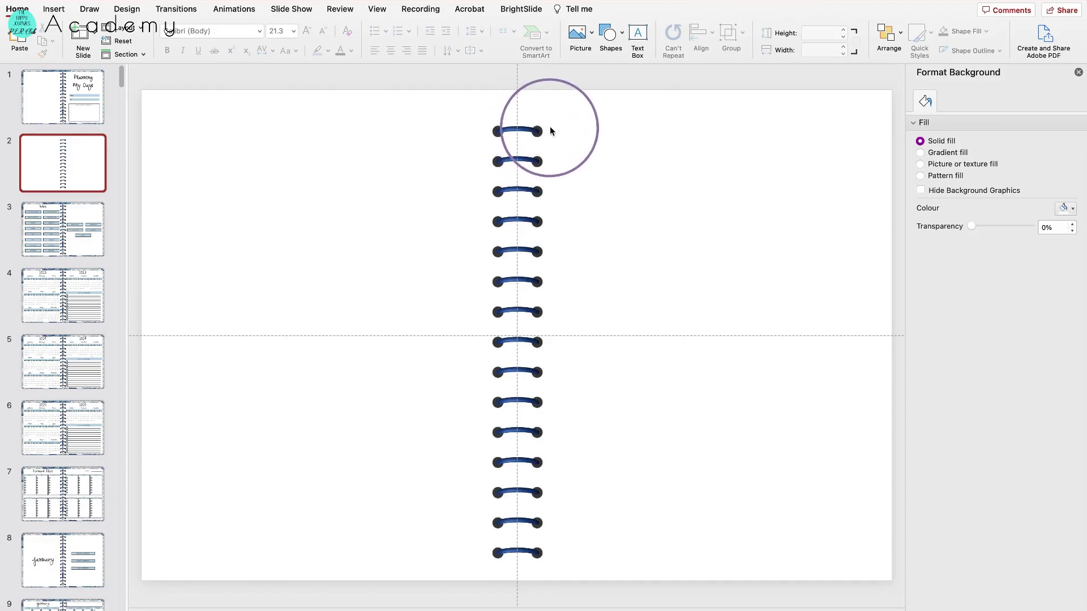
{"action": "left_click_drag", "start_coordinate": [552, 118], "coordinate": [526, 152]}
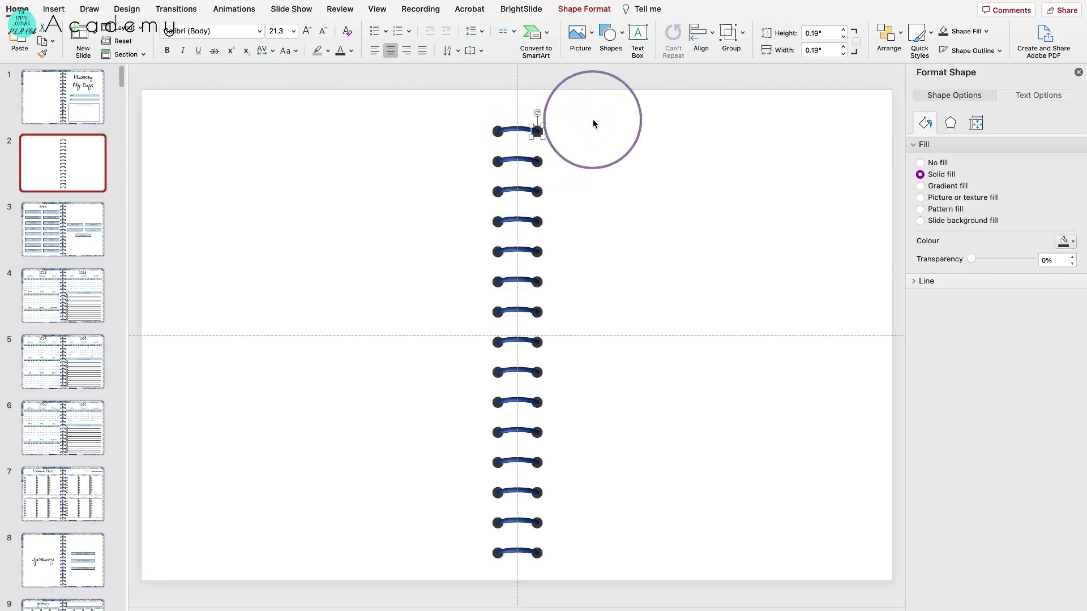
{"action": "left_click", "coordinate": [593, 121]}
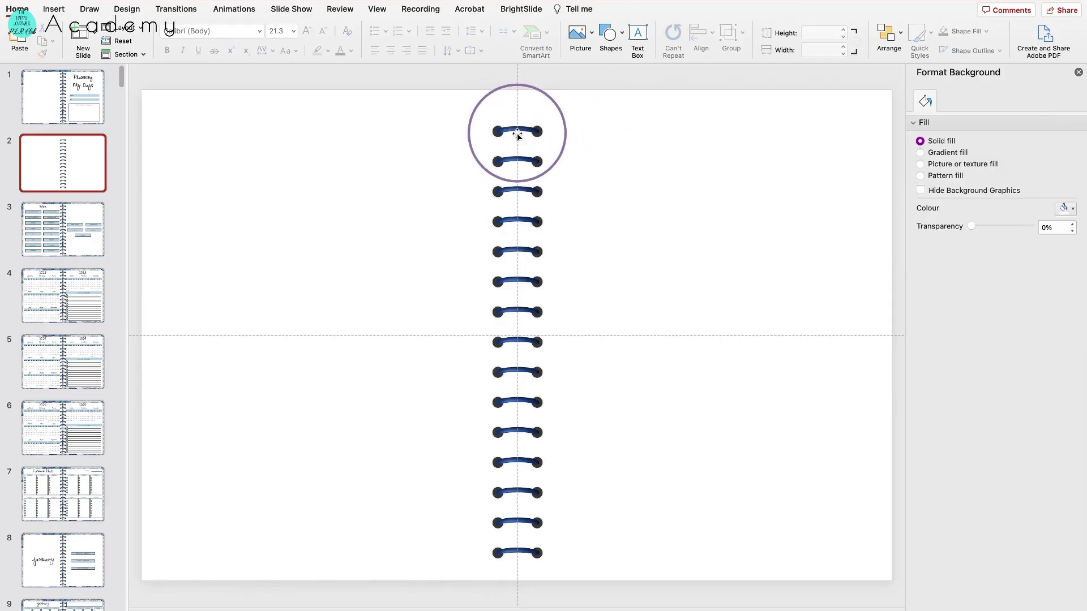
{"action": "left_click", "coordinate": [518, 134]}
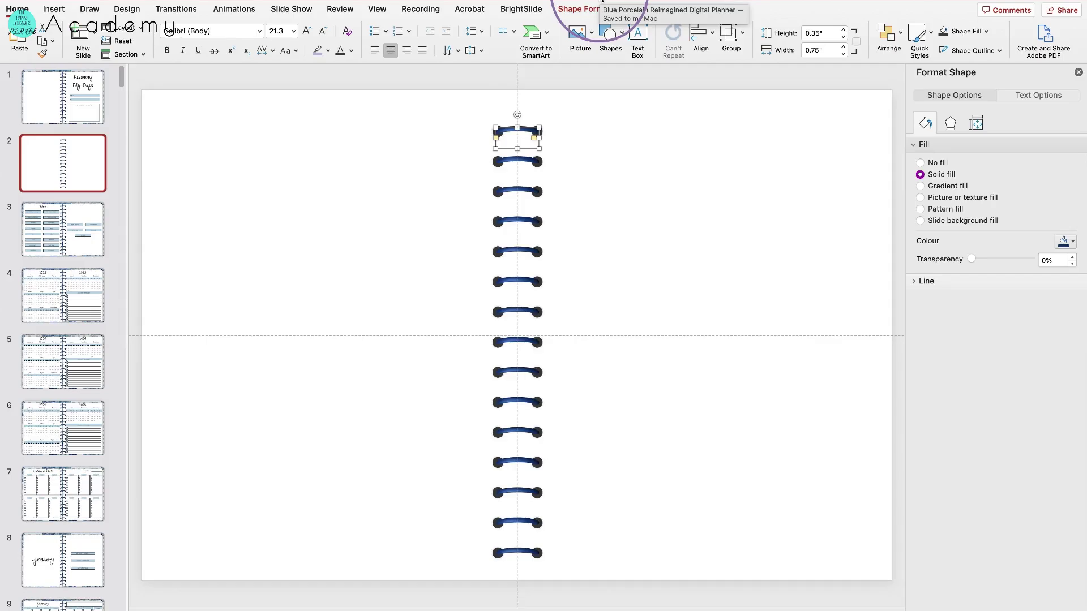
{"action": "key", "text": "shift"}
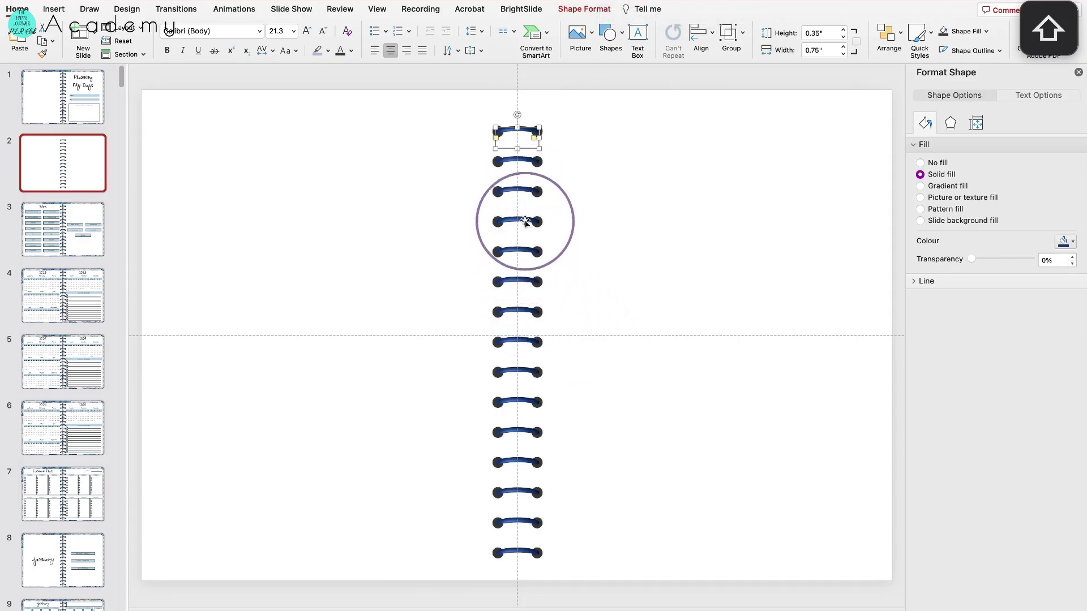
{"action": "left_click", "coordinate": [519, 158], "text": "shift"}
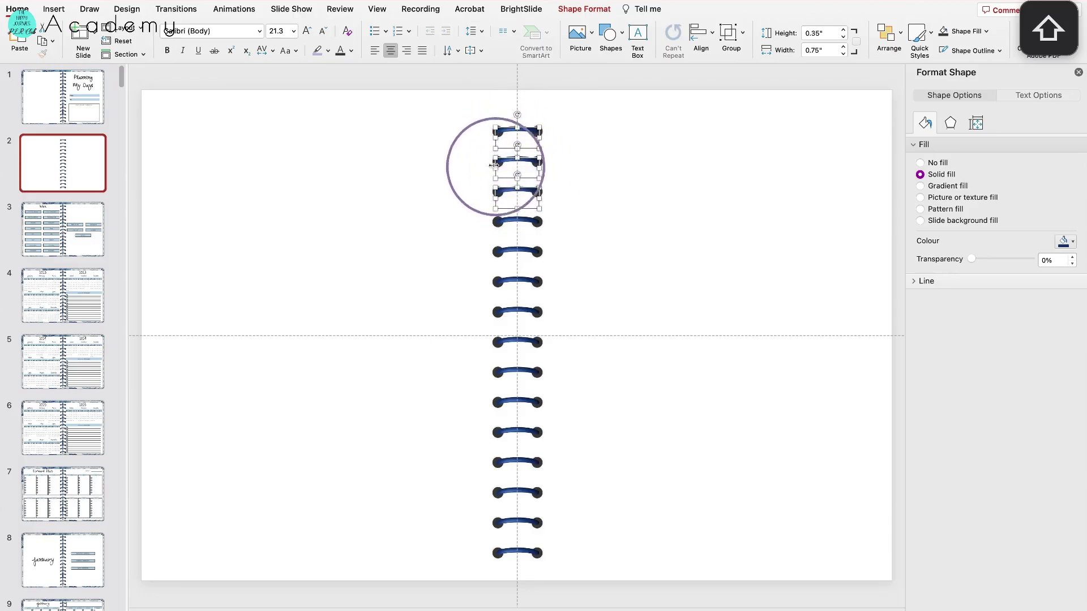
{"action": "left_click", "coordinate": [504, 196], "text": "shift"}
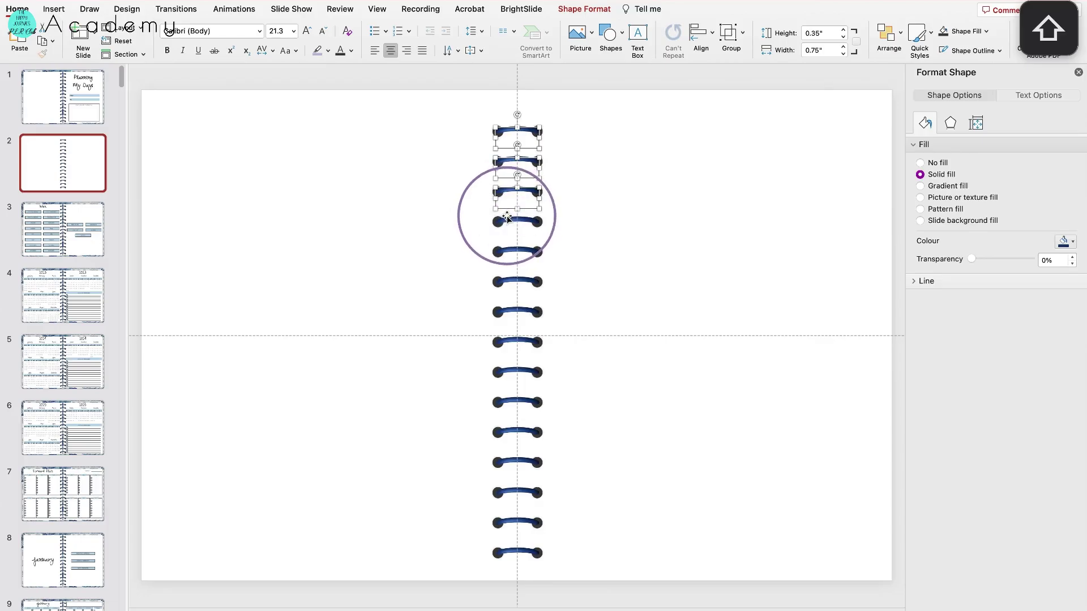
{"action": "left_click", "coordinate": [507, 221], "text": "shift"}
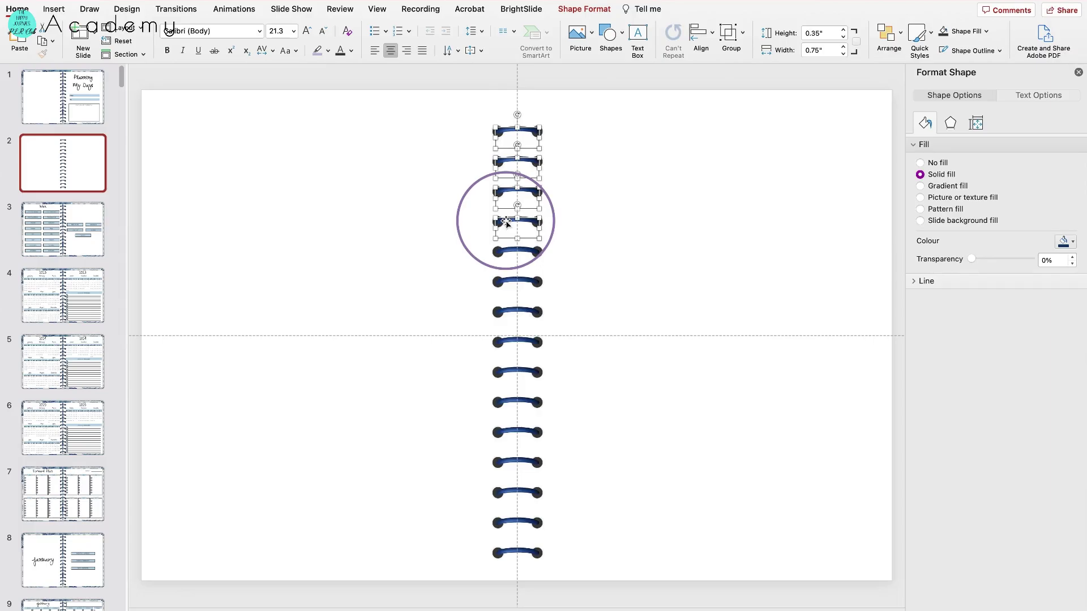
{"action": "left_click", "coordinate": [467, 278]}
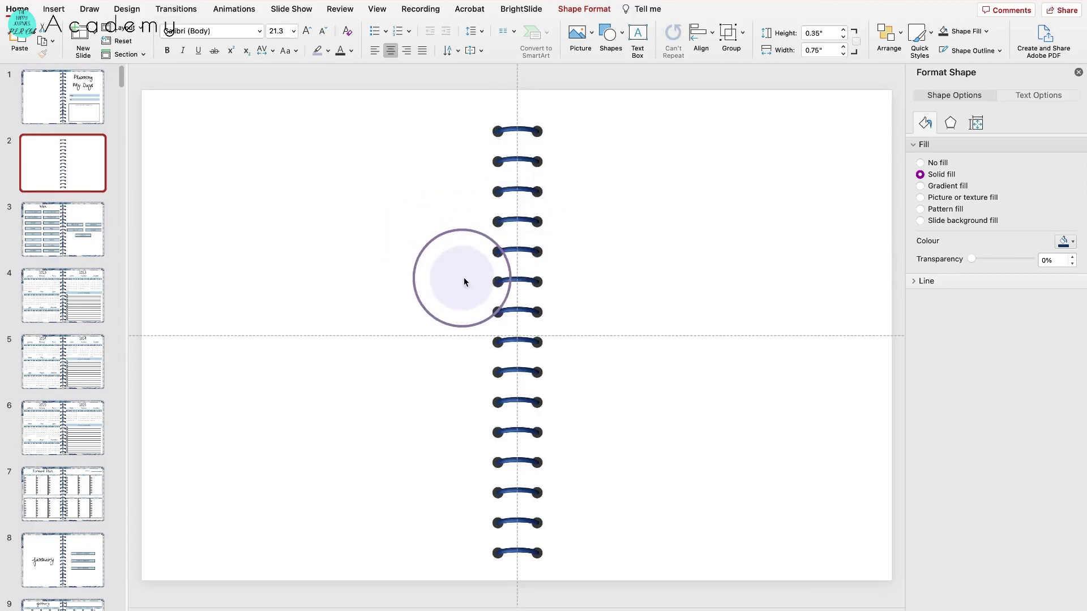
{"action": "left_click", "coordinate": [458, 190]}
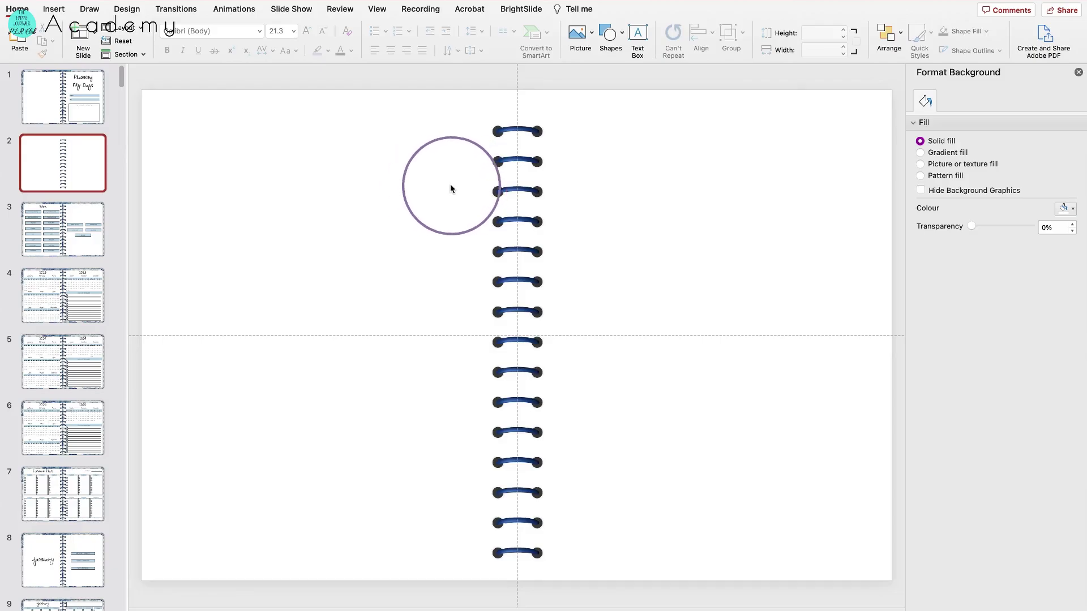
Select only the blue arcs of all the rings, excluding the hole circles on both sides, and close the Format Shape pane.
{"action": "left_click_drag", "start_coordinate": [423, 117], "coordinate": [682, 608]}
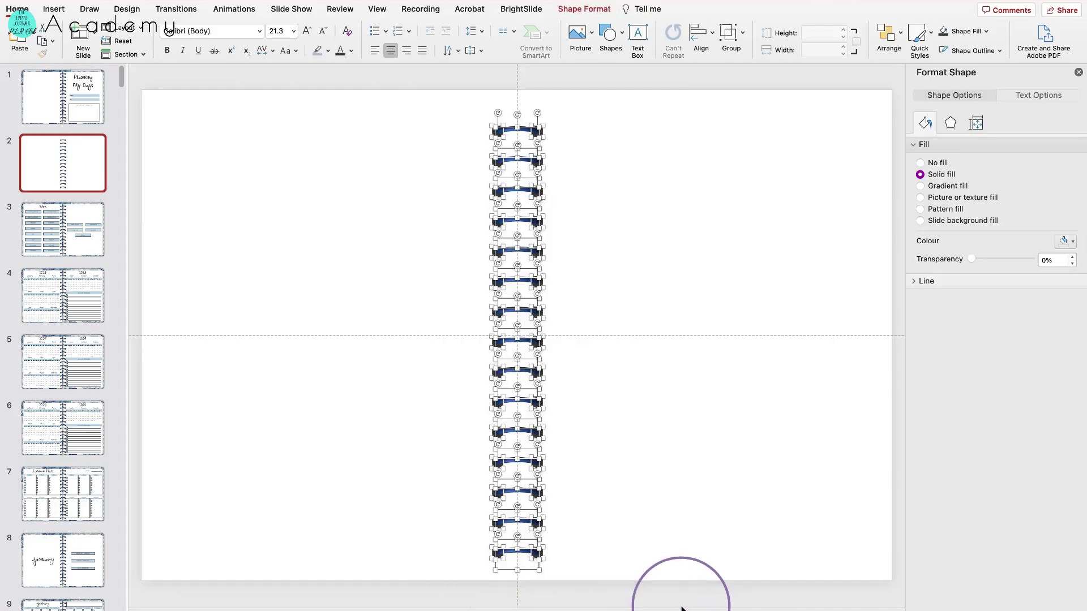
{"action": "key", "text": "shift"}
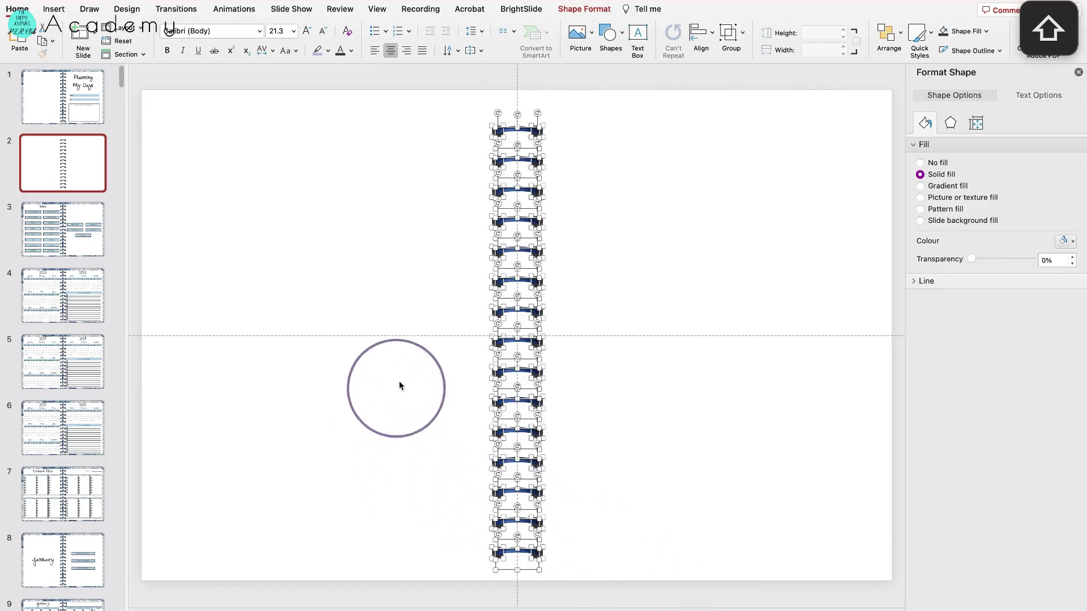
{"action": "left_click_drag", "start_coordinate": [385, 92], "coordinate": [524, 609]}
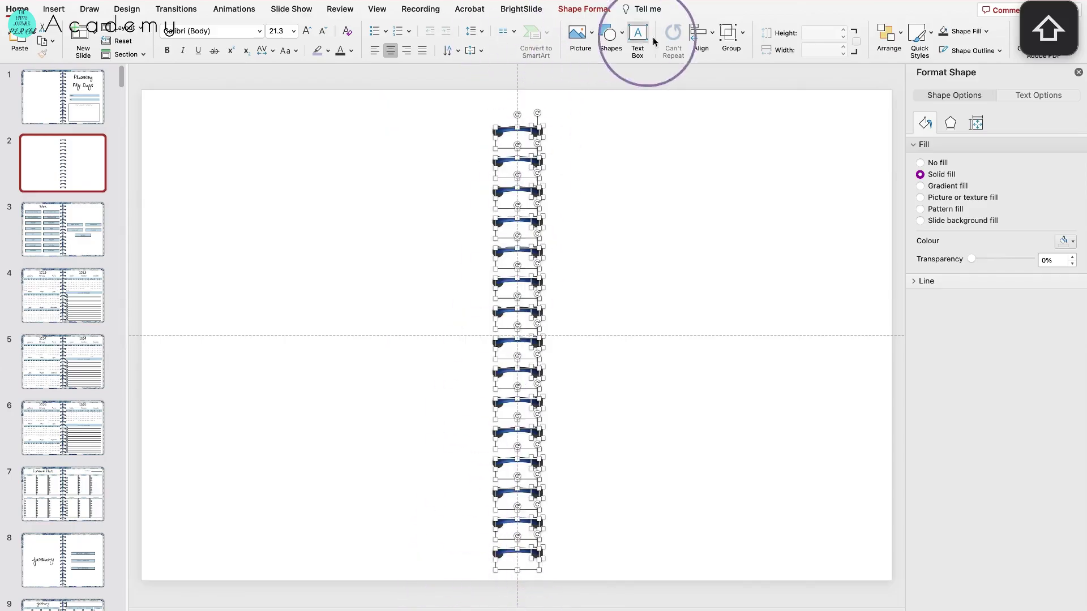
{"action": "left_click_drag", "start_coordinate": [636, 92], "coordinate": [527, 607]}
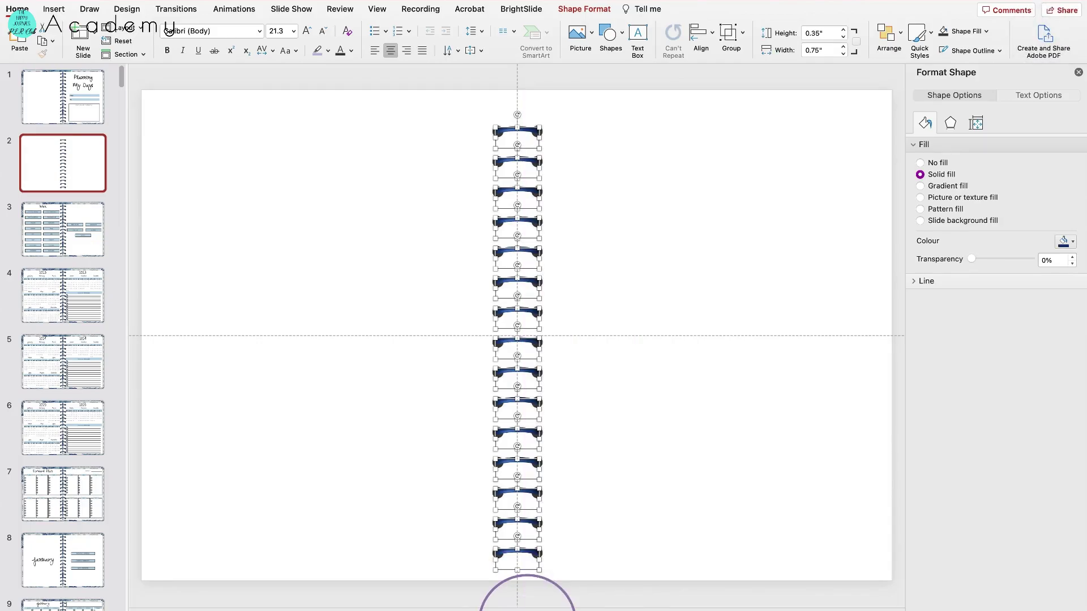
{"action": "left_click", "coordinate": [1078, 73]}
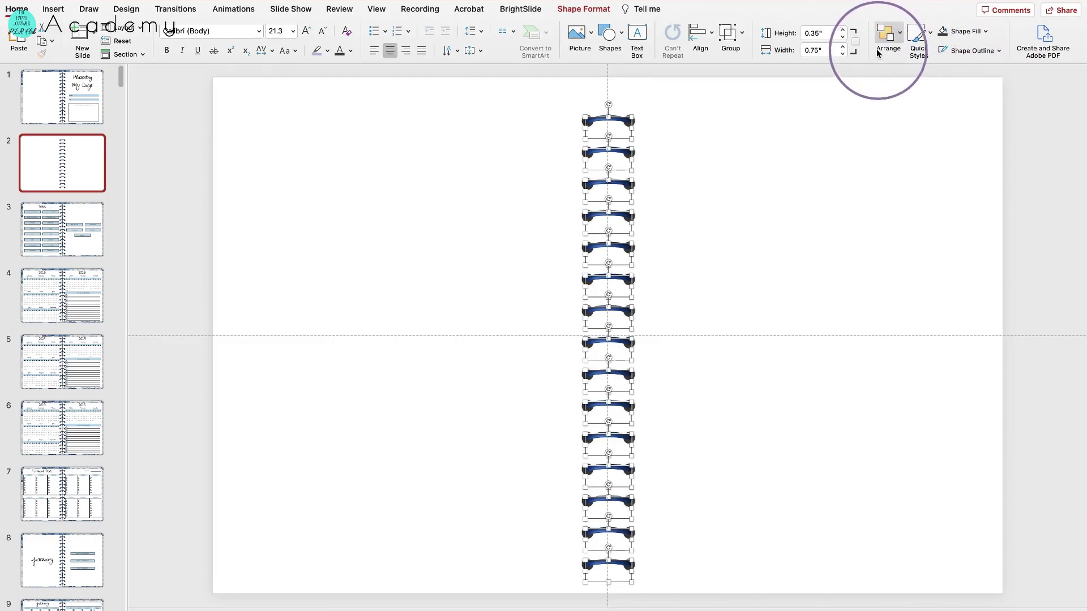
Fill the selected ring arcs with a light gold theme colour.
{"action": "left_click", "coordinate": [604, 10]}
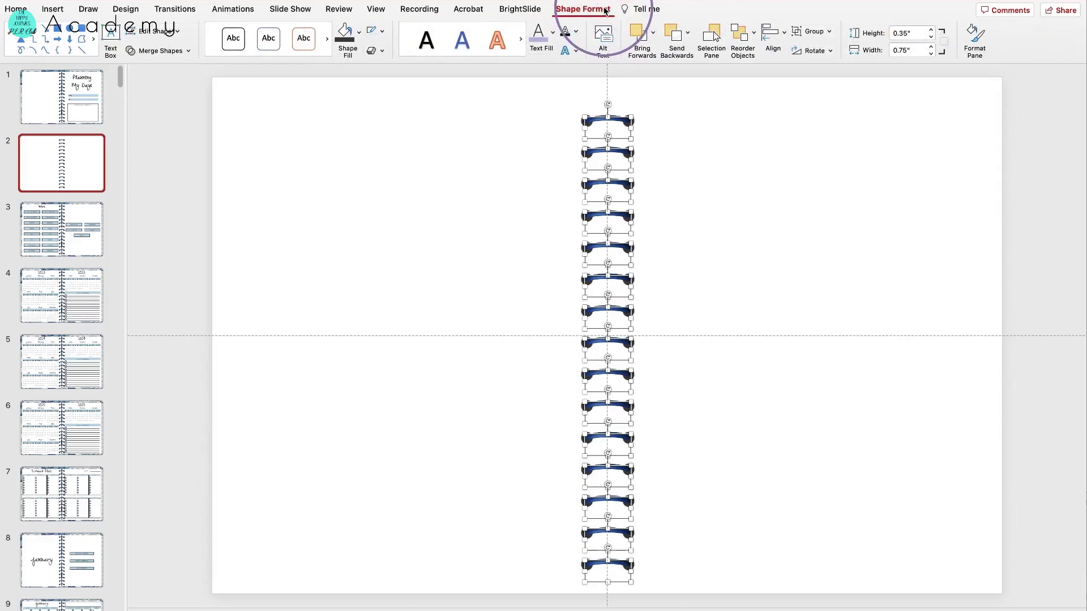
{"action": "left_click", "coordinate": [361, 31]}
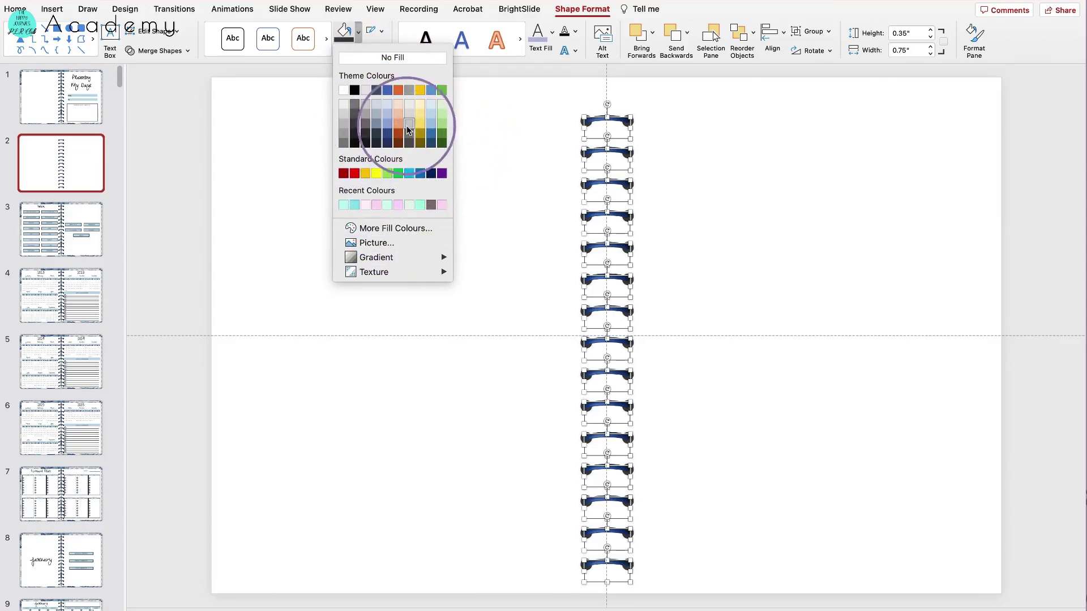
{"action": "left_click", "coordinate": [423, 116]}
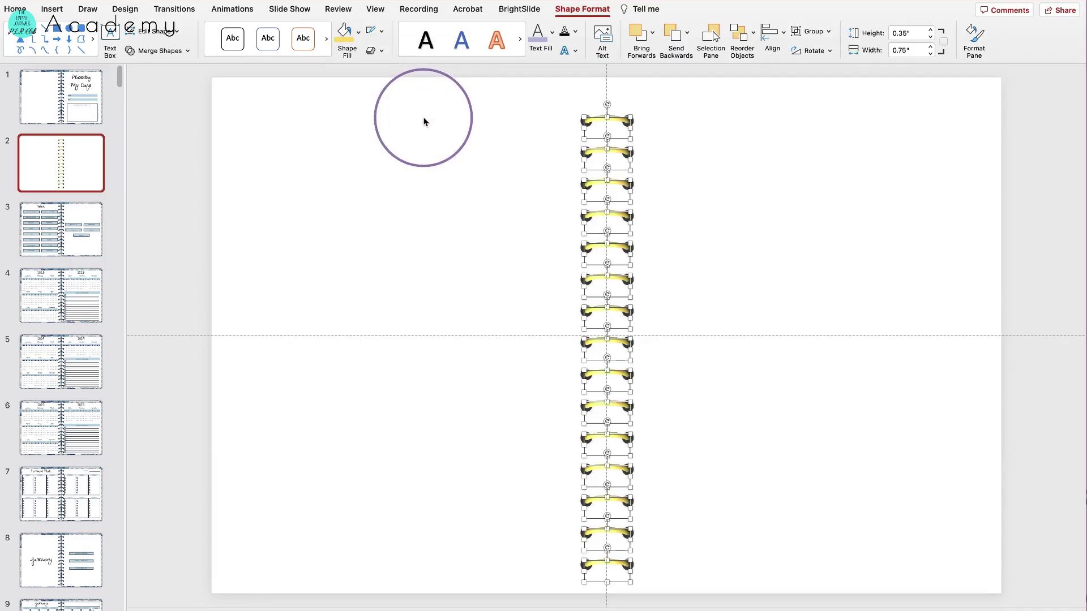
Change the fill of the selected ring arcs to a darker gold theme shade and clear the selection.
{"action": "left_click", "coordinate": [359, 33]}
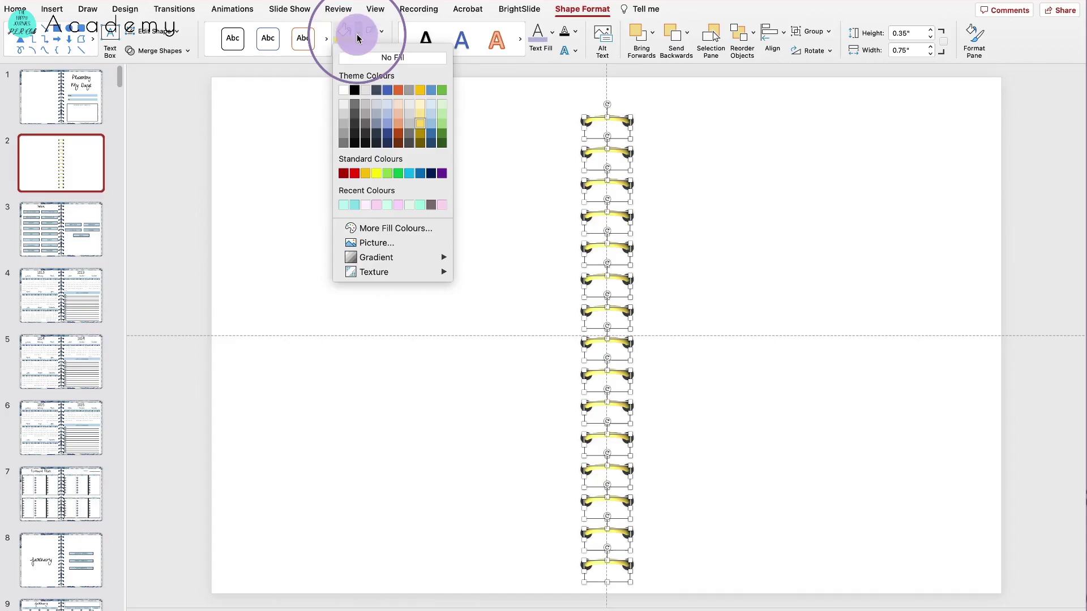
{"action": "left_click", "coordinate": [422, 138]}
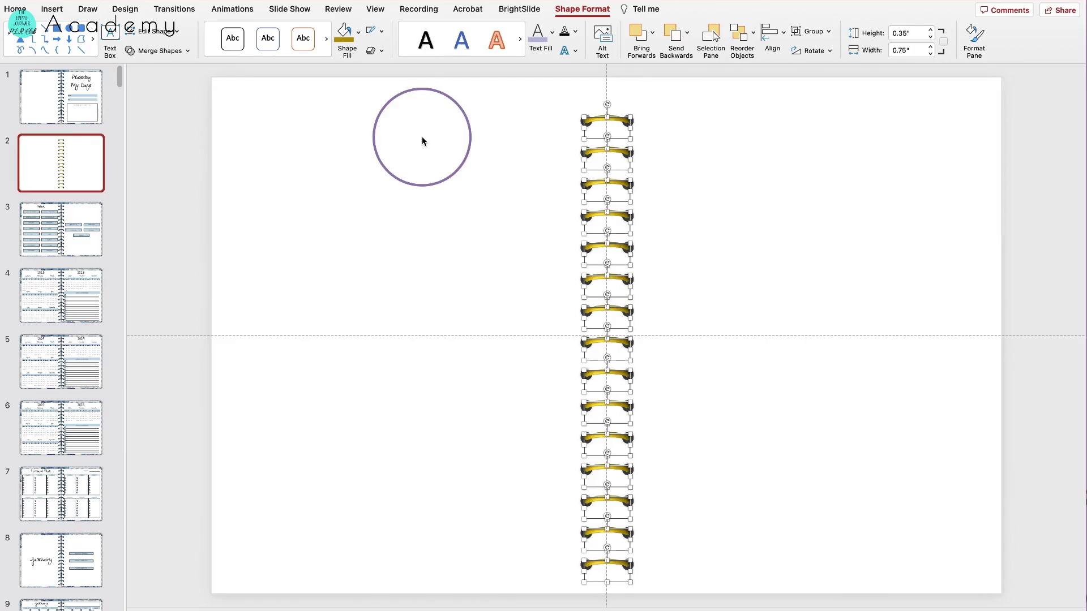
{"action": "left_click", "coordinate": [422, 139]}
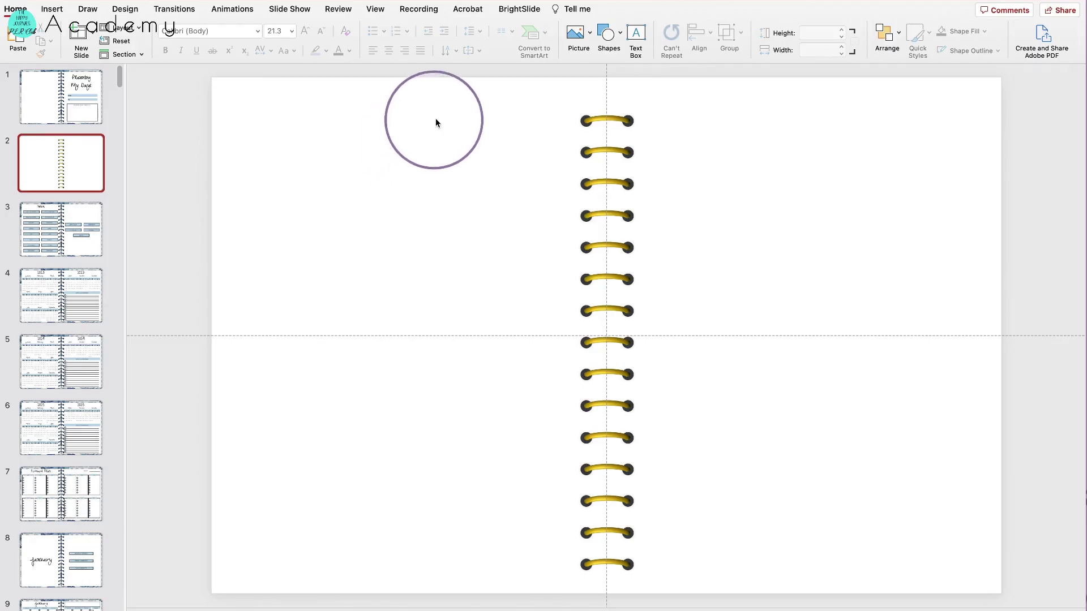
Select all the gold arcs and hole circles on slide 2 and regroup them into their individual rings.
{"action": "left_click", "coordinate": [450, 84]}
{"action": "left_click_drag", "start_coordinate": [451, 79], "coordinate": [663, 608]}
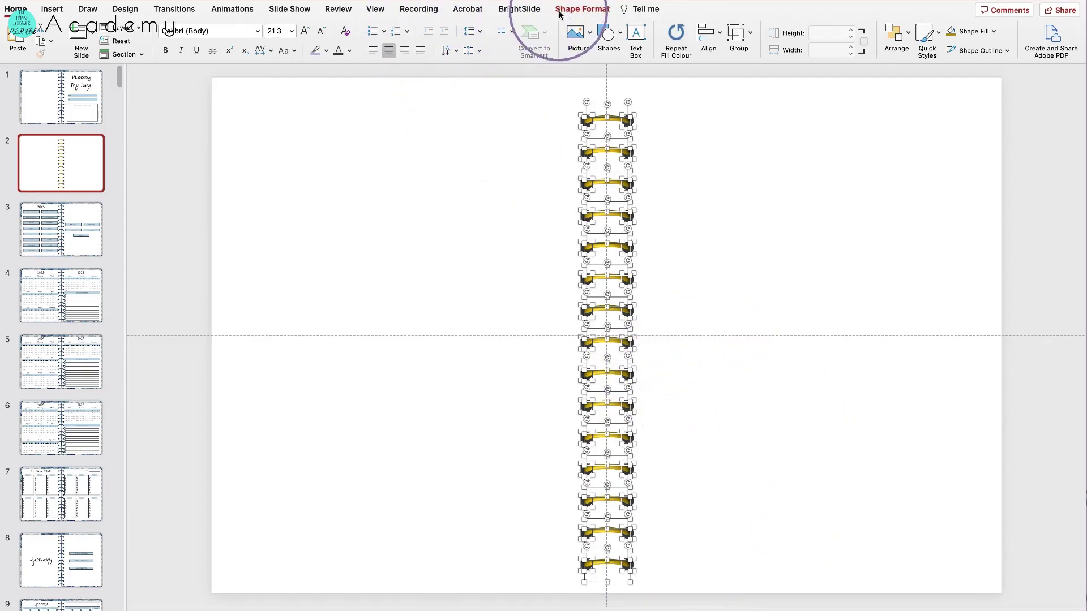
{"action": "left_click", "coordinate": [583, 9]}
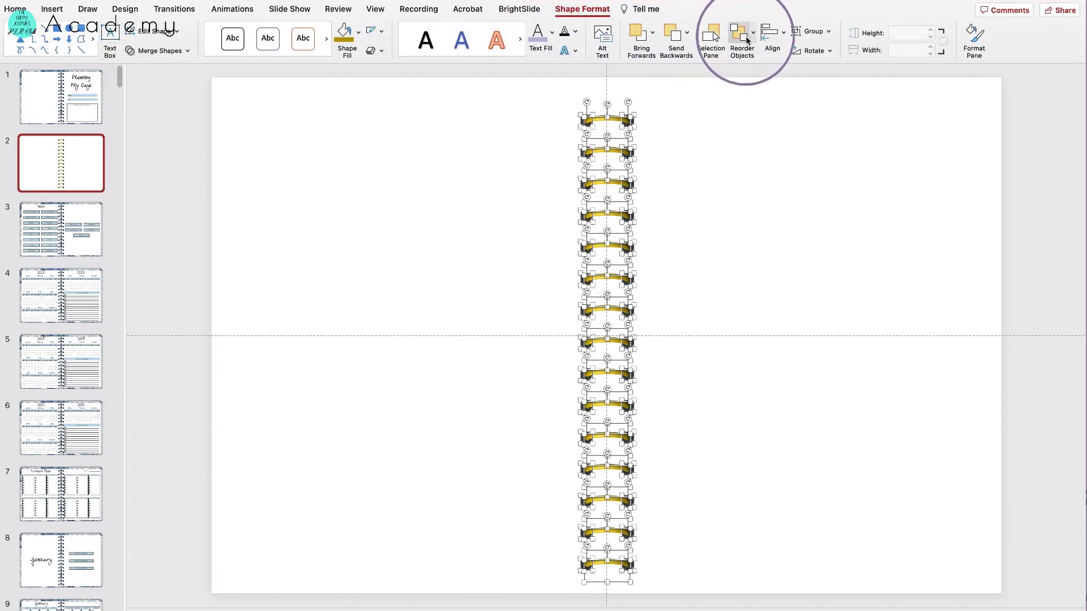
{"action": "left_click", "coordinate": [798, 31]}
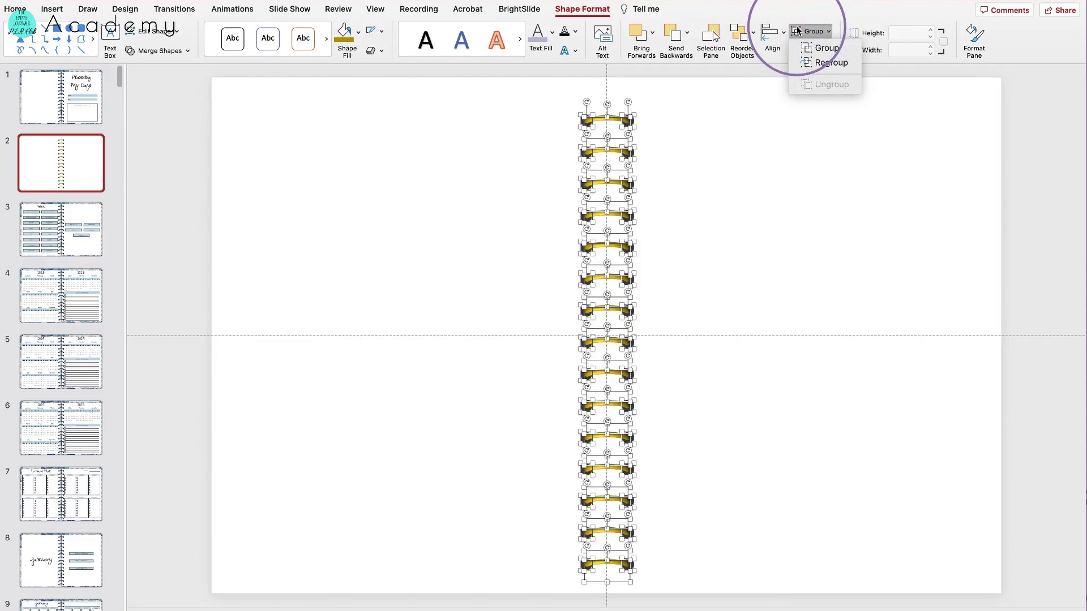
{"action": "left_click", "coordinate": [808, 64]}
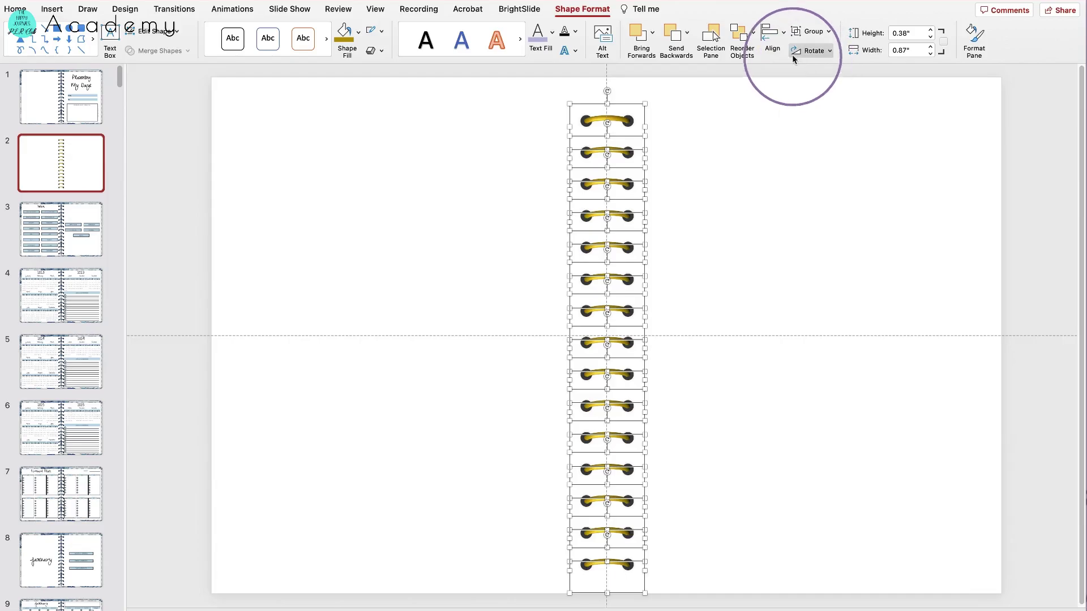
Group all the regrouped rings into a single spiral and copy it.
{"action": "left_click", "coordinate": [800, 31]}
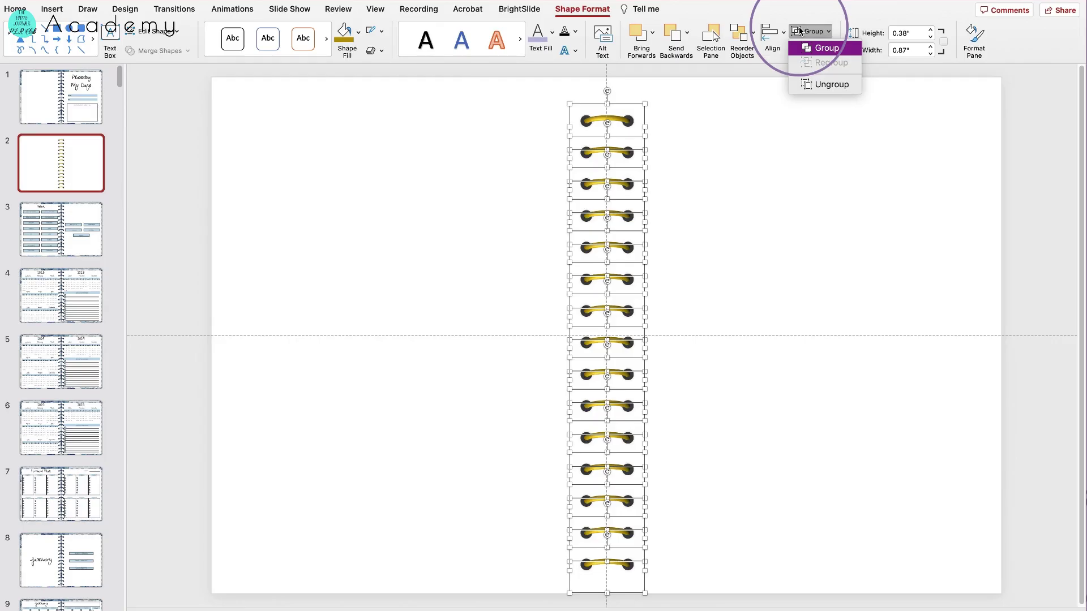
{"action": "key", "text": "Return"}
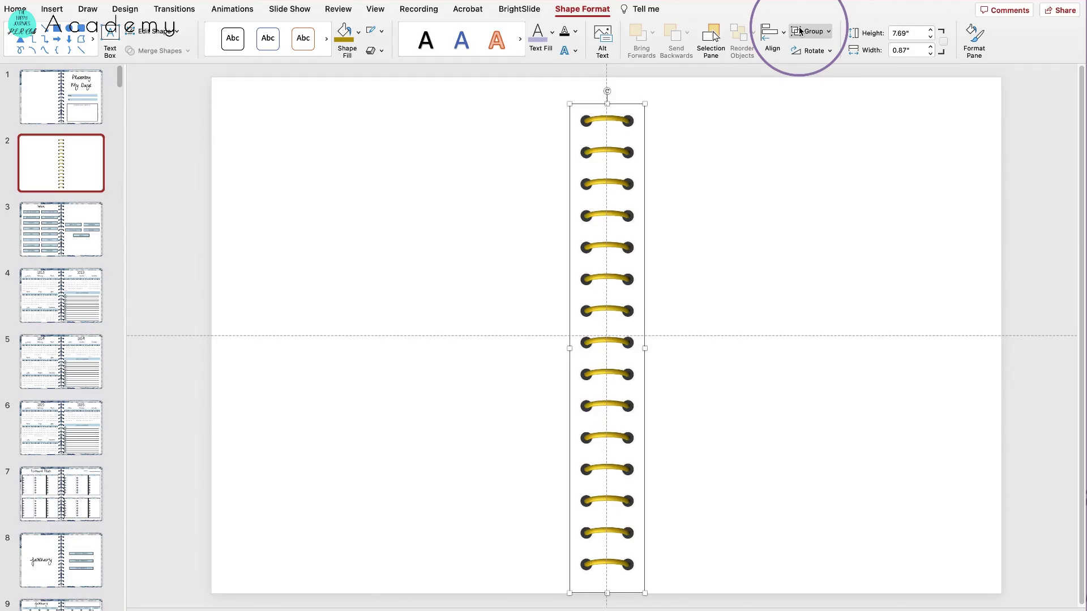
{"action": "key", "text": "super"}
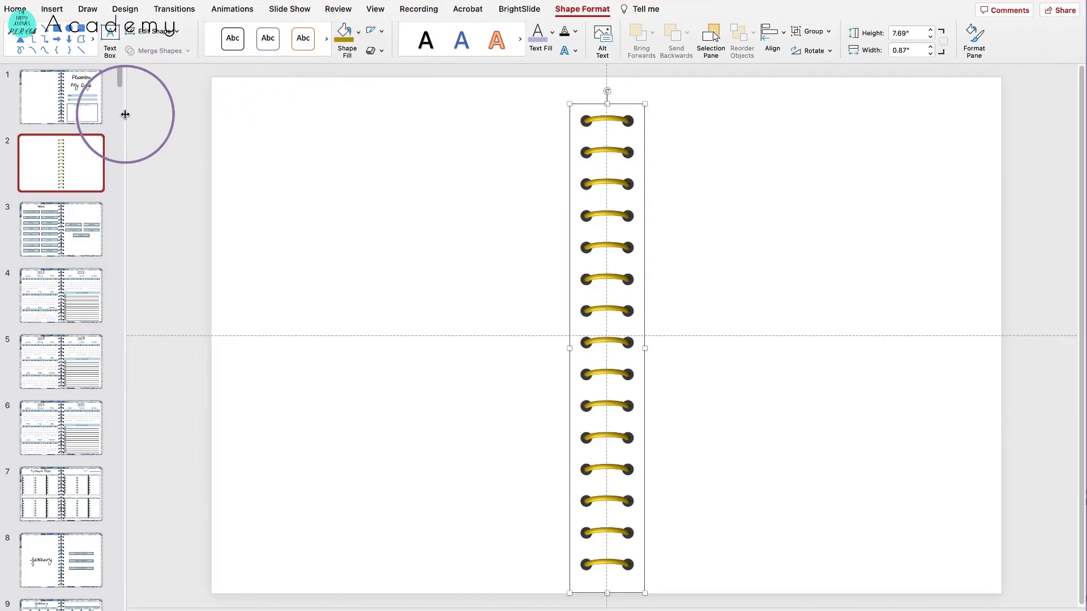
Replace the blue spiral on the slide 1 cover page with the copied gold spiral and nudge it slightly left.
{"action": "left_click", "coordinate": [69, 113]}
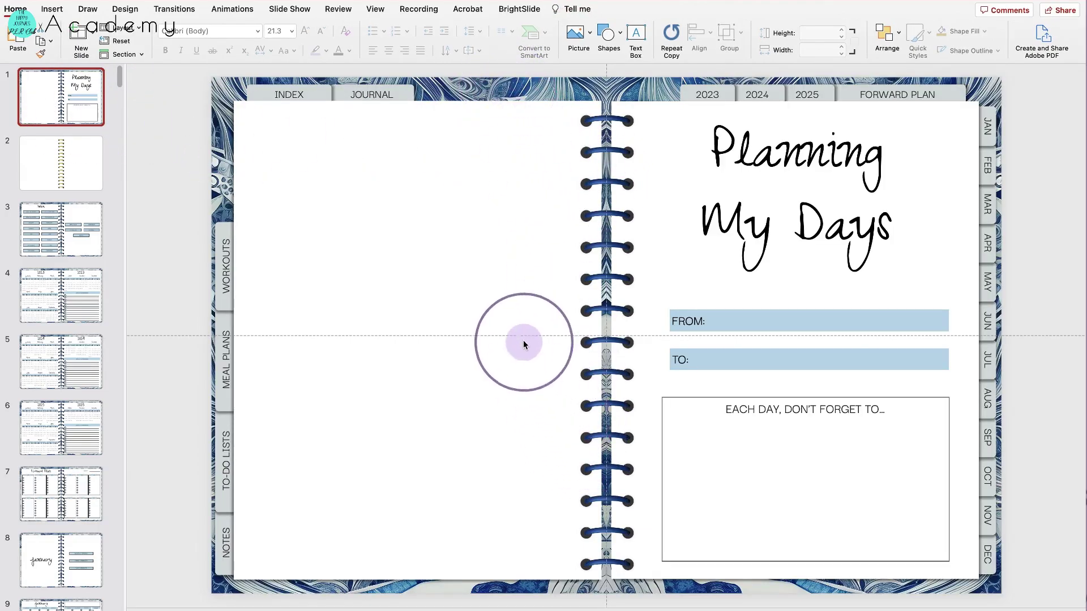
{"action": "left_click_drag", "start_coordinate": [491, 268], "coordinate": [662, 593]}
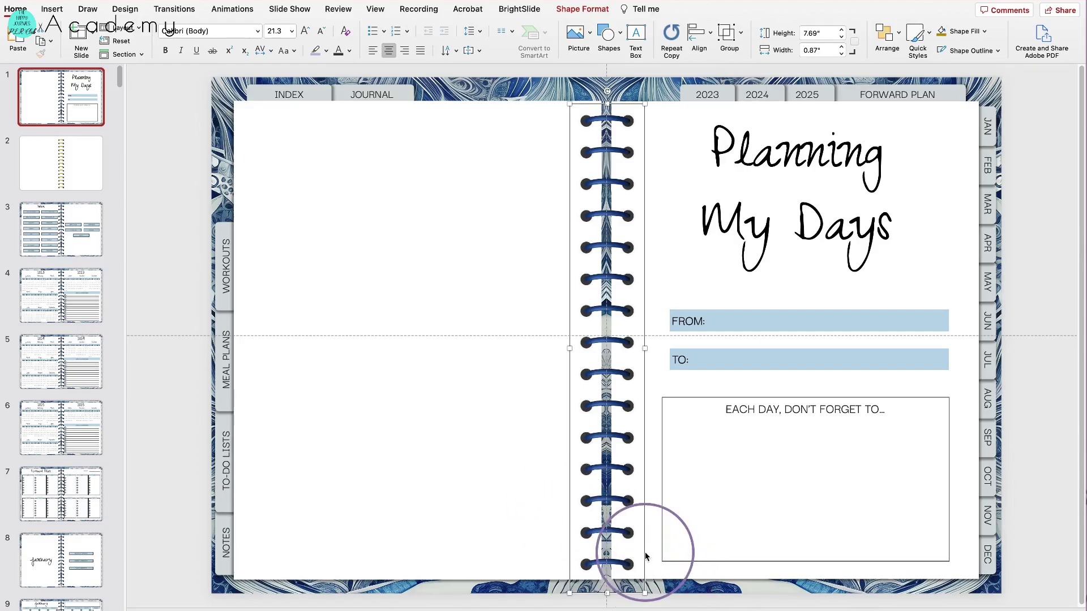
{"action": "key", "text": "Delete"}
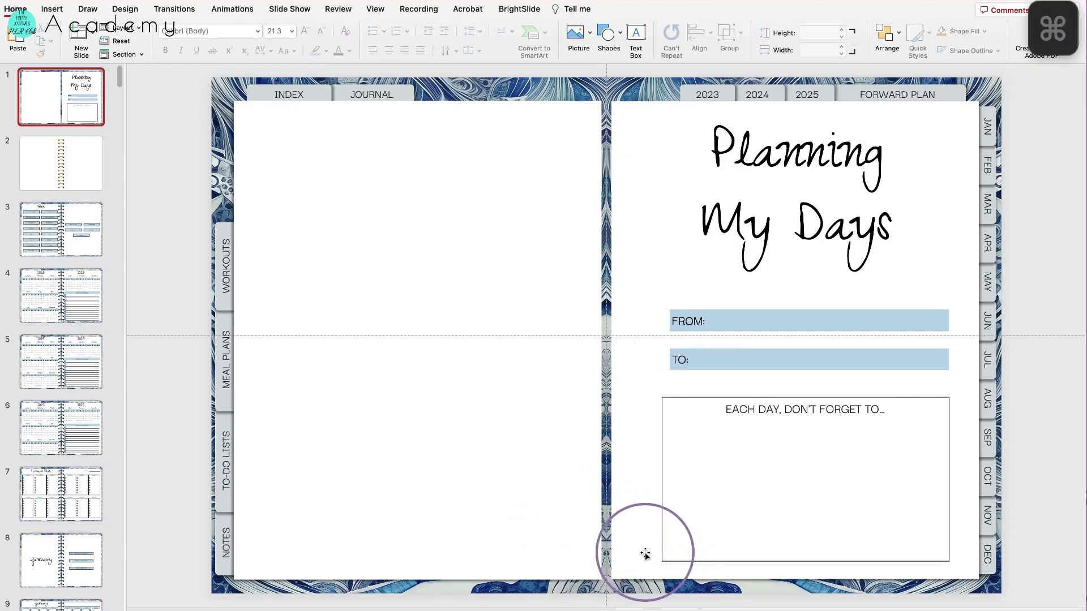
{"action": "key", "text": "super+z"}
{"action": "key", "text": "super+v"}
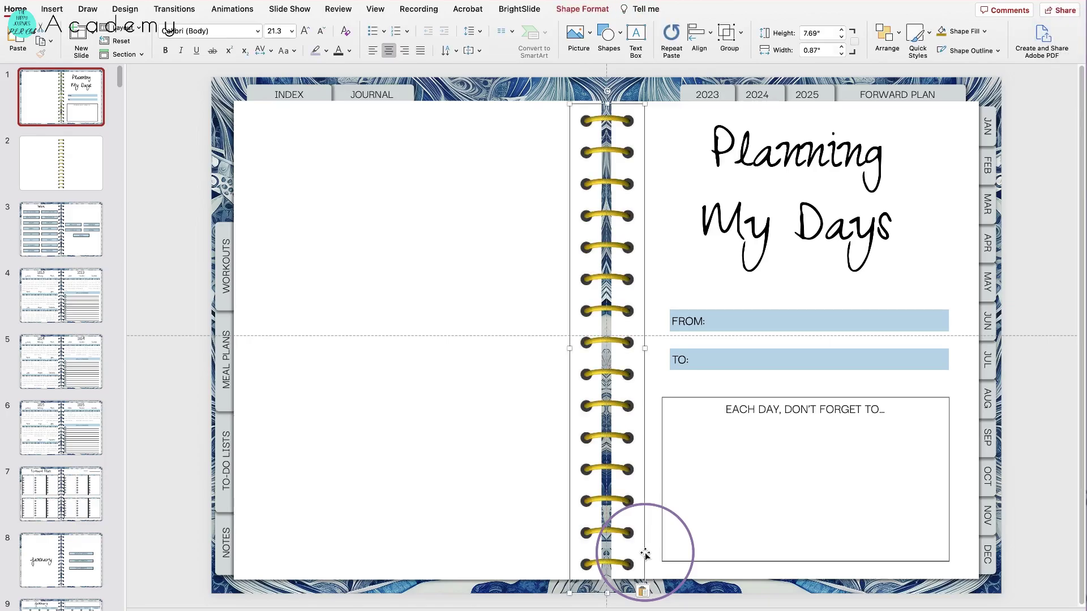
{"action": "key", "text": "Left"}
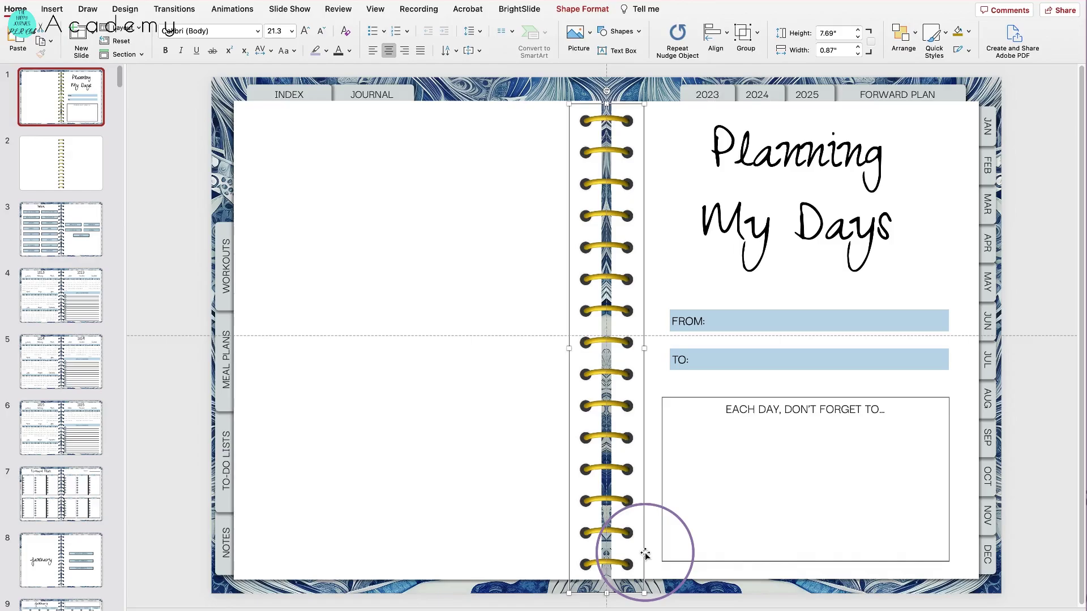
Copy the nudged gold spiral and use it to replace the blue spiral on the Index page, slide 3.
{"action": "key", "text": "super+c"}
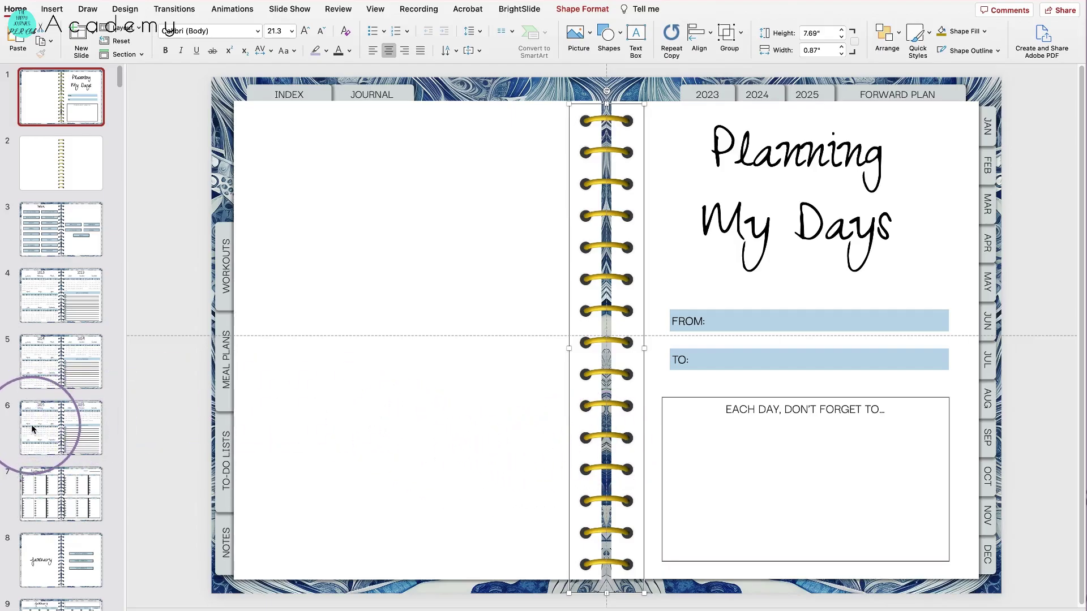
{"action": "left_click", "coordinate": [62, 232]}
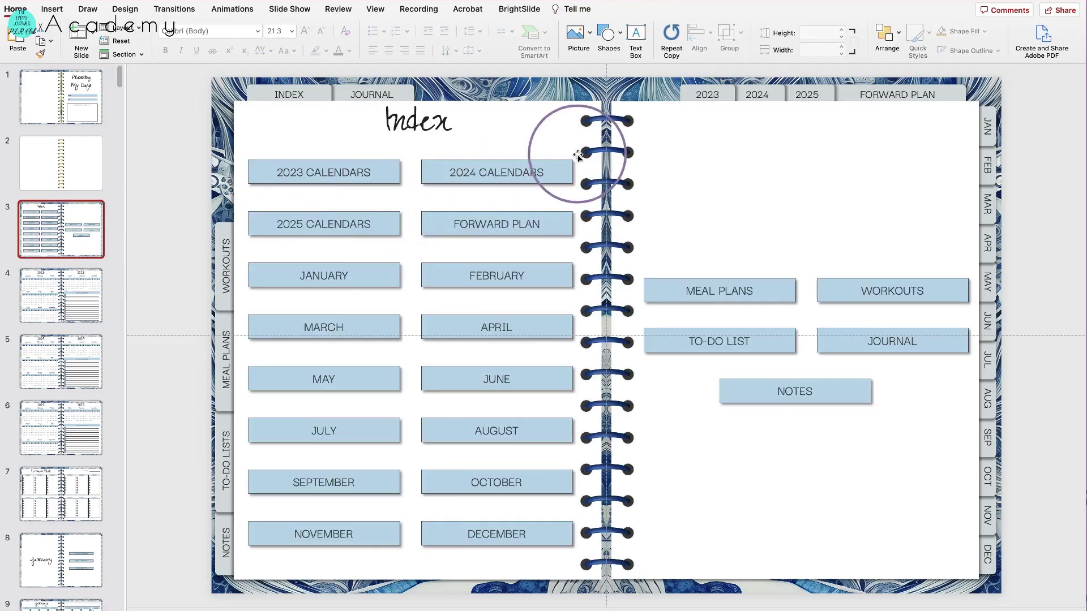
{"action": "left_click", "coordinate": [615, 121]}
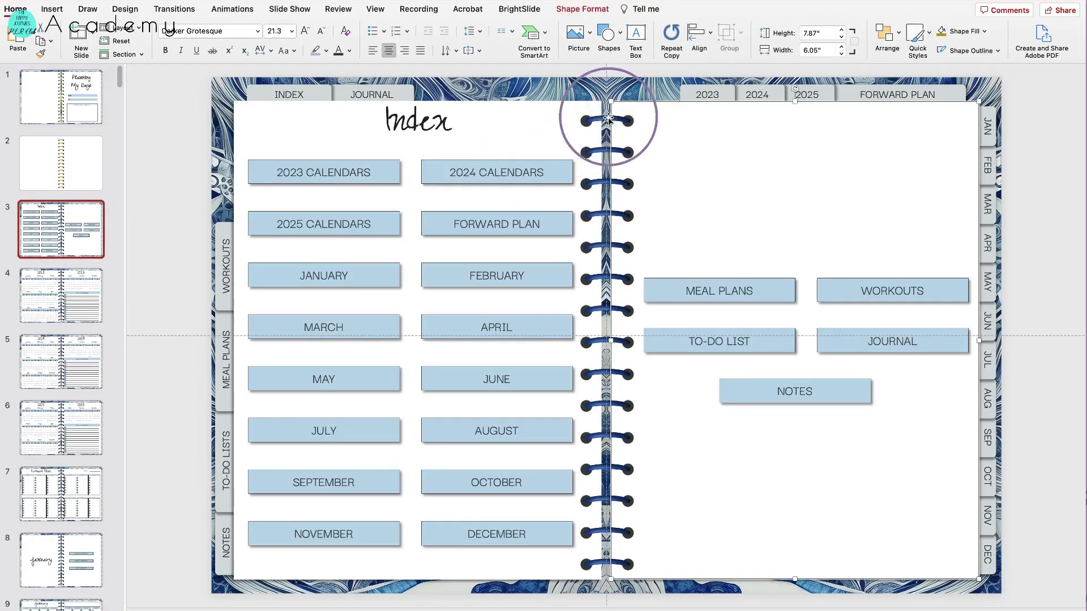
{"action": "left_click", "coordinate": [609, 121]}
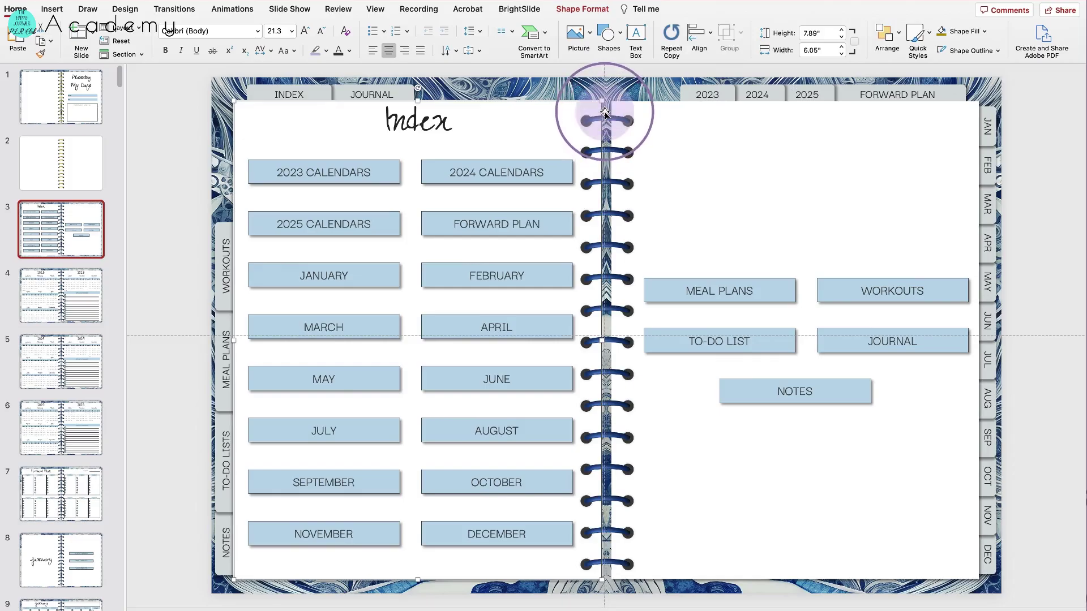
{"action": "left_click_drag", "start_coordinate": [617, 124], "coordinate": [616, 136]}
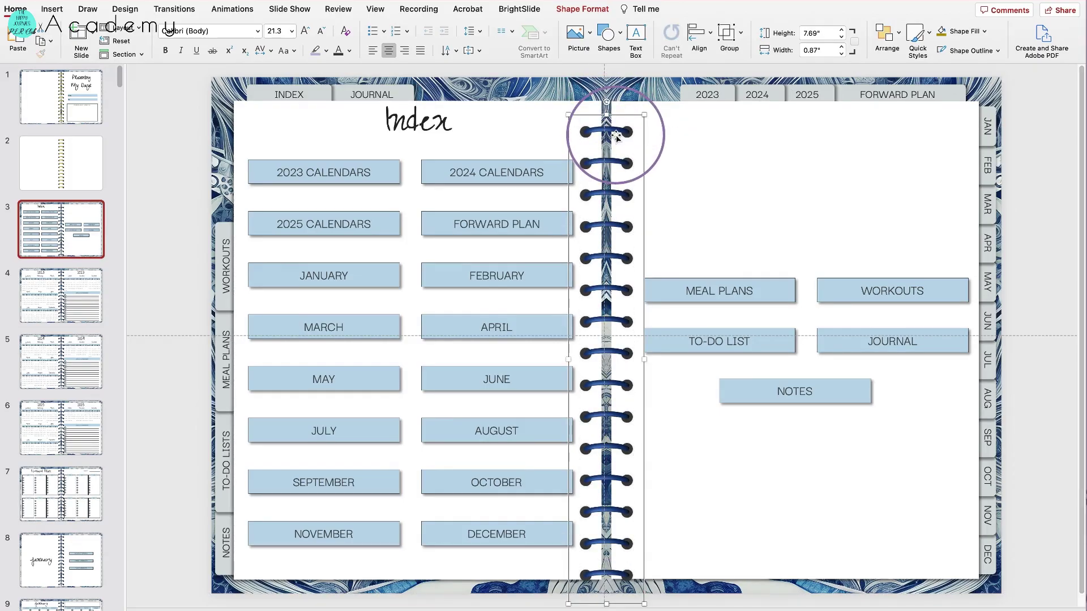
{"action": "key", "text": "Delete"}
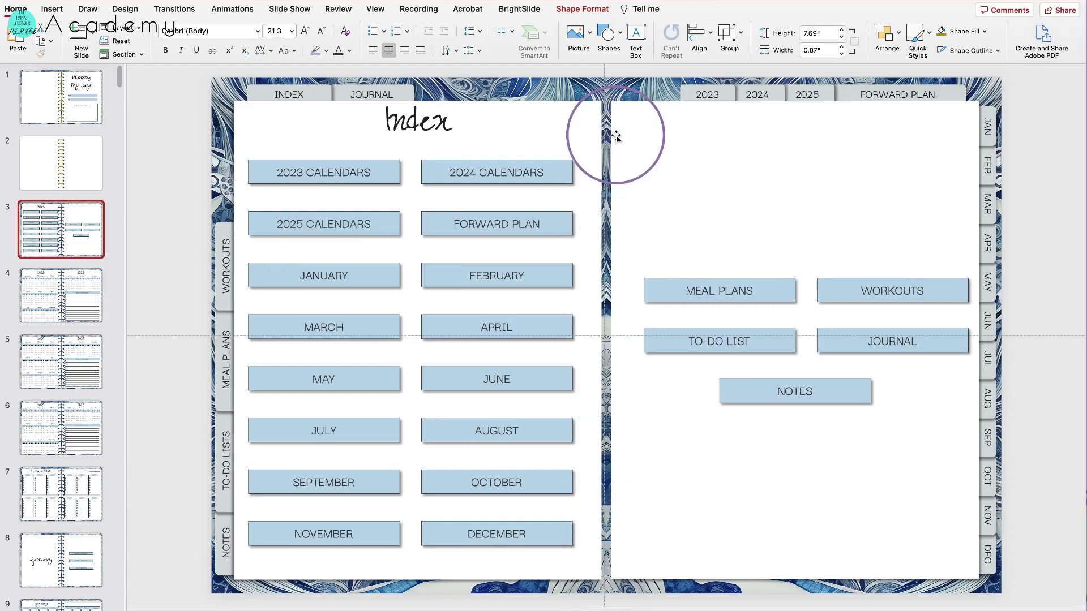
{"action": "key", "text": "super+v"}
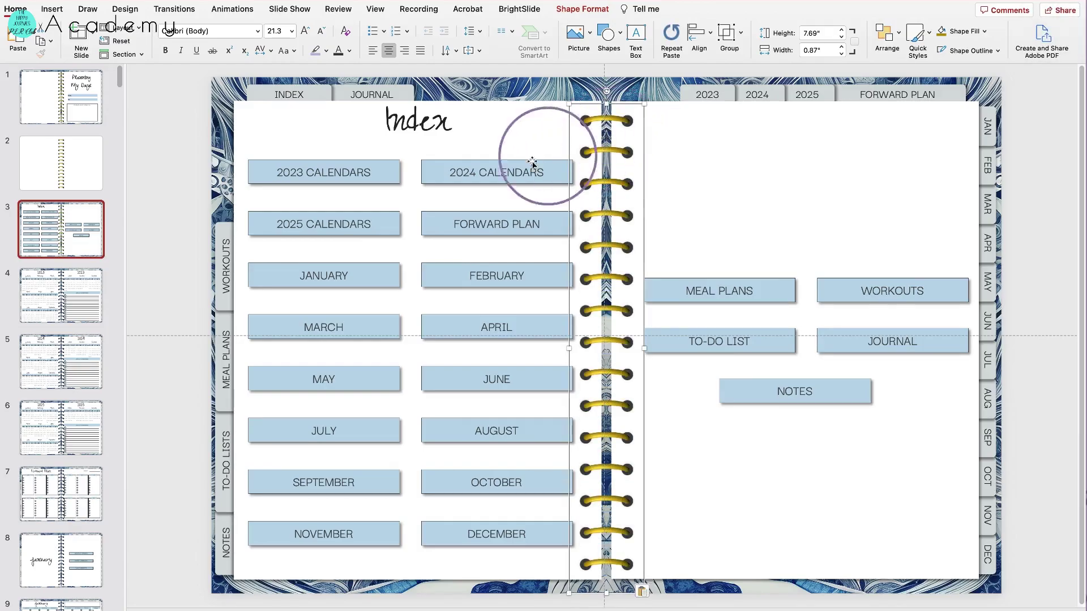
Open slide 4, the planner page following the Index.
{"action": "left_click", "coordinate": [57, 326]}
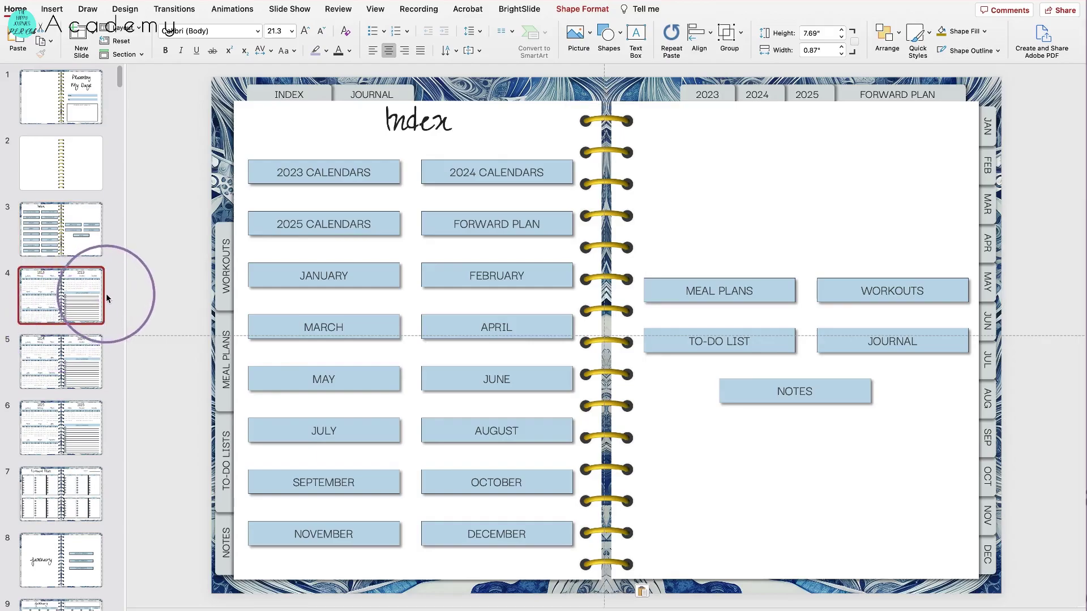